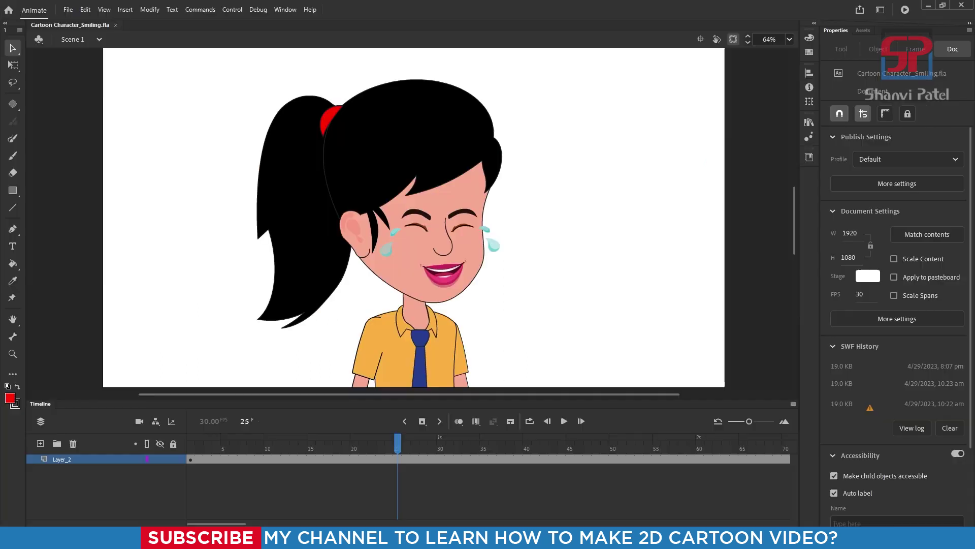
# Step: Preview the laughing animation along the timeline and open the Girl symbol for editing
pyautogui.moveTo(399, 442); pyautogui.dragTo(268, 468)
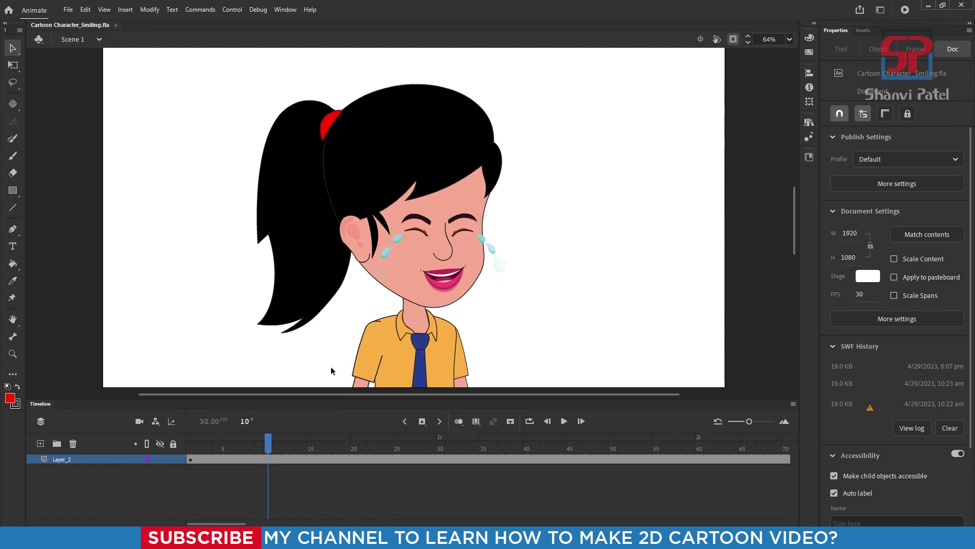
pyautogui.moveTo(269, 448); pyautogui.dragTo(315, 453)
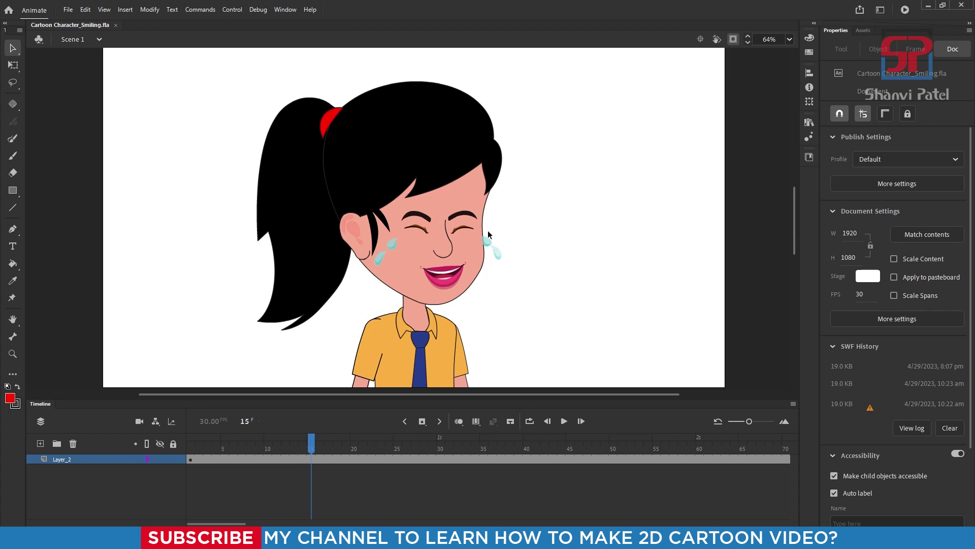
pyautogui.doubleClick(450, 271)
pyautogui.click(217, 452)
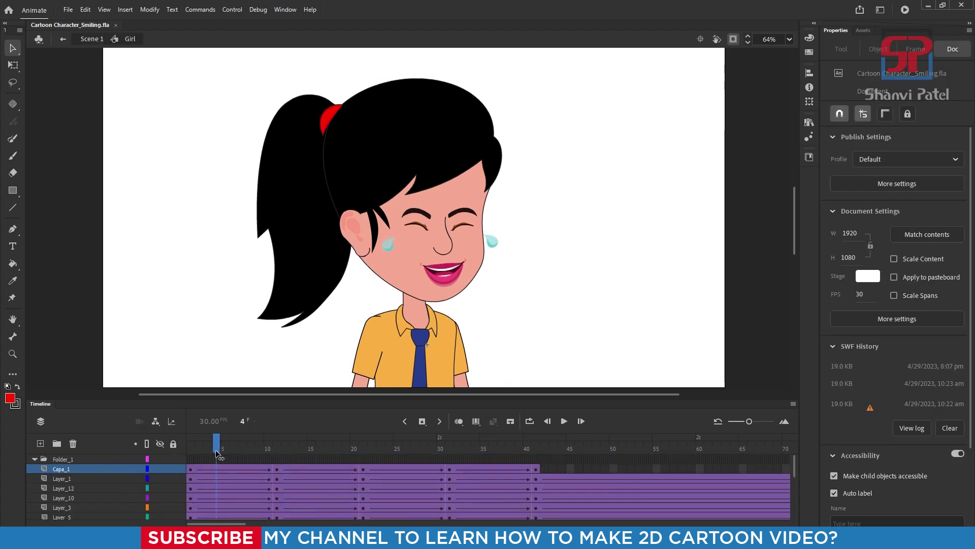
# Step: At frame 11 of the Girl symbol, set the mouth graphic's first looping frame to 25
pyautogui.click(279, 472)
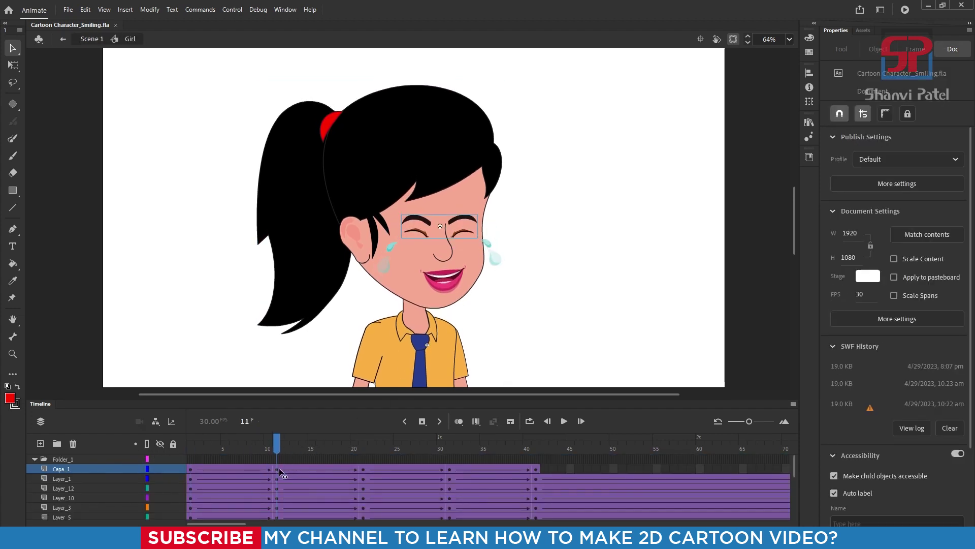
pyautogui.click(459, 284)
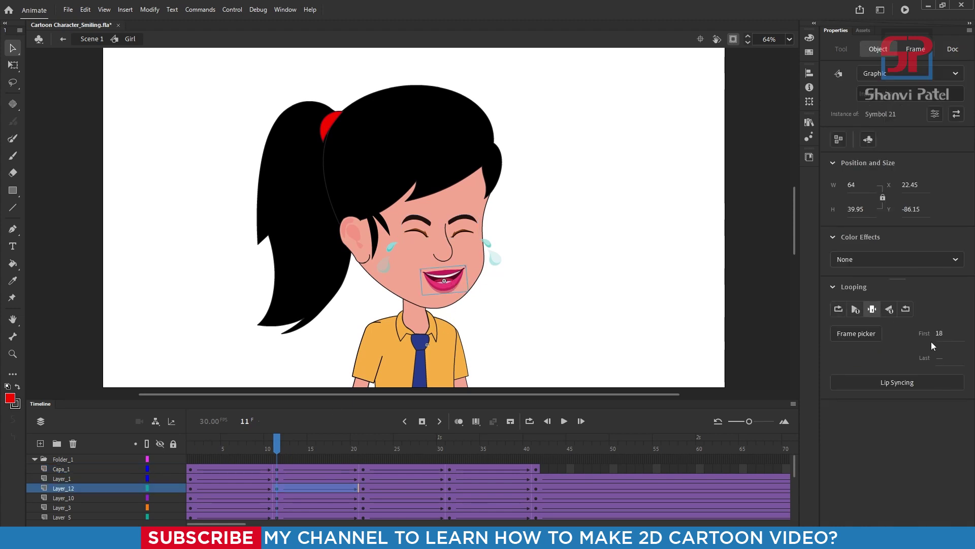
pyautogui.moveTo(942, 336); pyautogui.dragTo(953, 338)
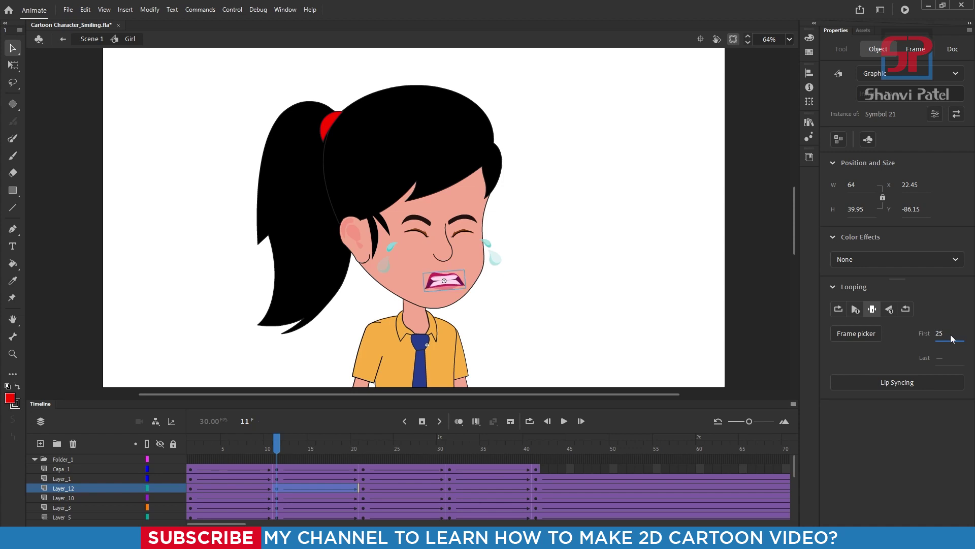
pyautogui.click(610, 270)
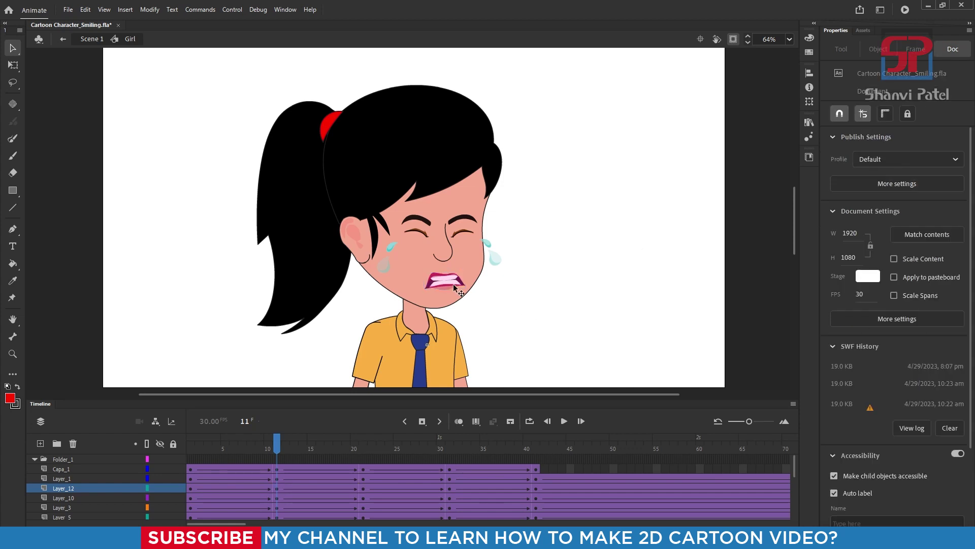
# Step: Check the looping settings of the eyes graphic and examine the eye and mouth expressions in Lips.ai in Illustrator
pyautogui.click(464, 235)
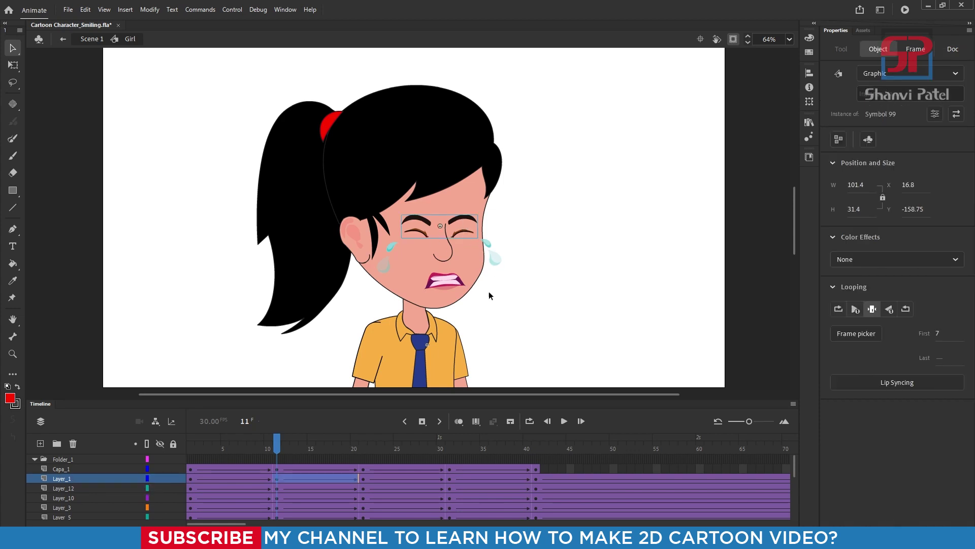
pyautogui.click(573, 297)
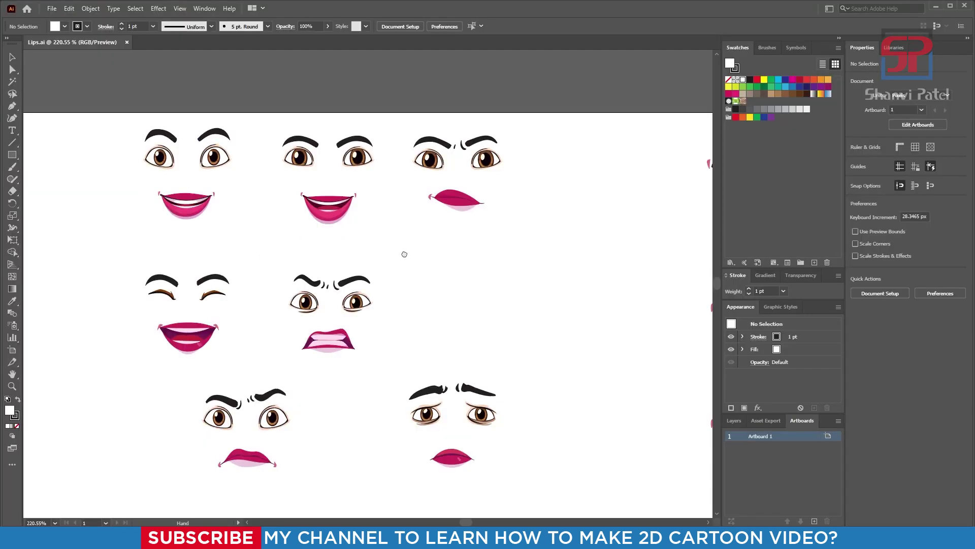
pyautogui.moveTo(405, 255); pyautogui.dragTo(476, 248)
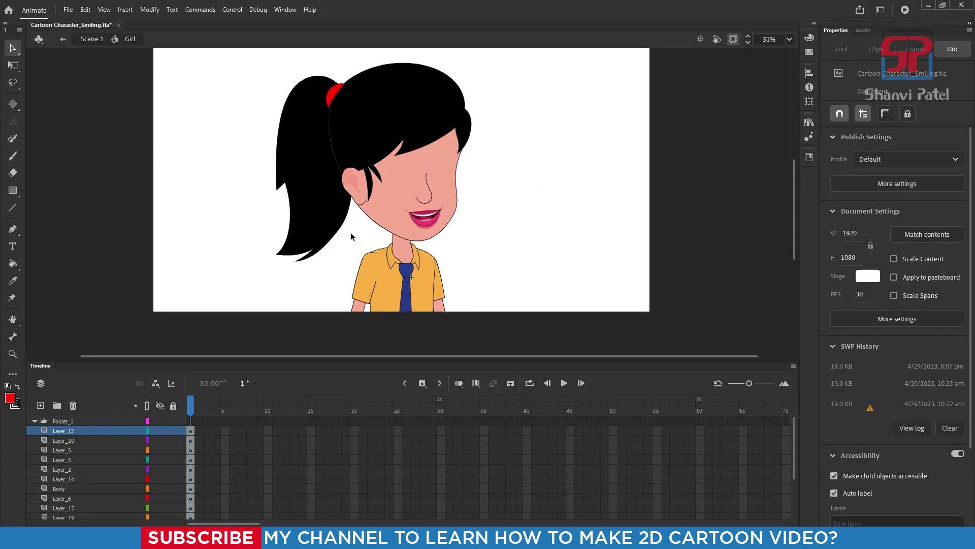
pyautogui.scroll(-2, 381, 224)
pyautogui.scroll(2, 457, 227)
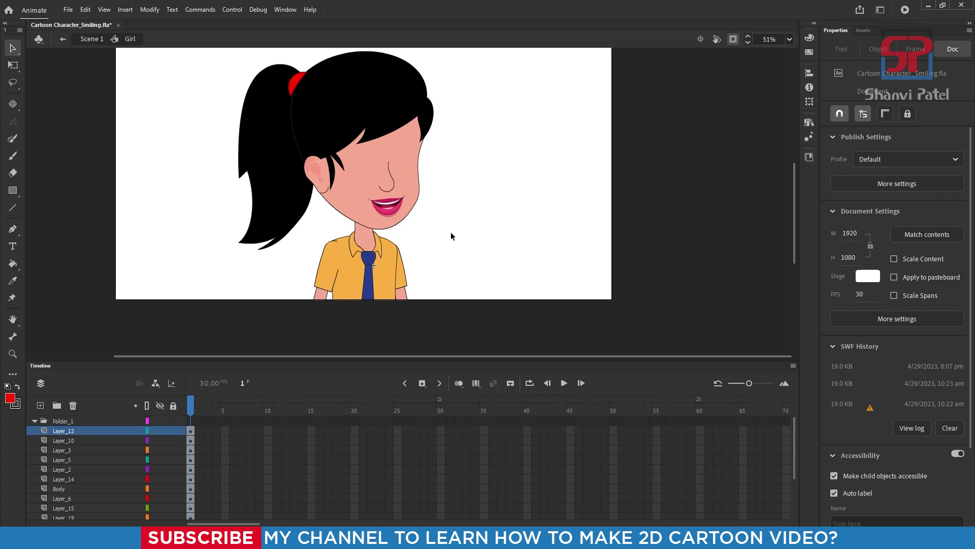
# Step: Back in Animate, add a new layer above Layer_12 inside the Girl symbol
pyautogui.moveTo(451, 235); pyautogui.dragTo(466, 234)
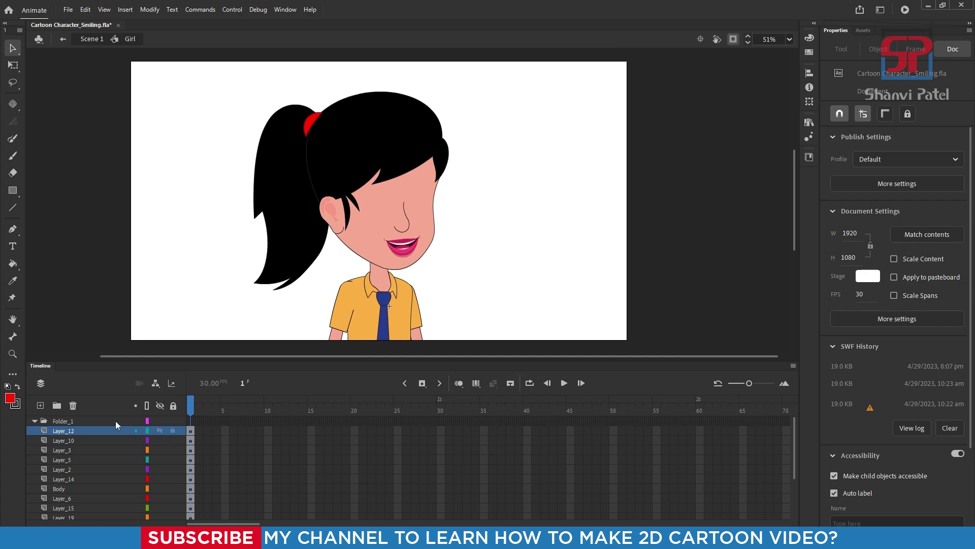
pyautogui.click(40, 405)
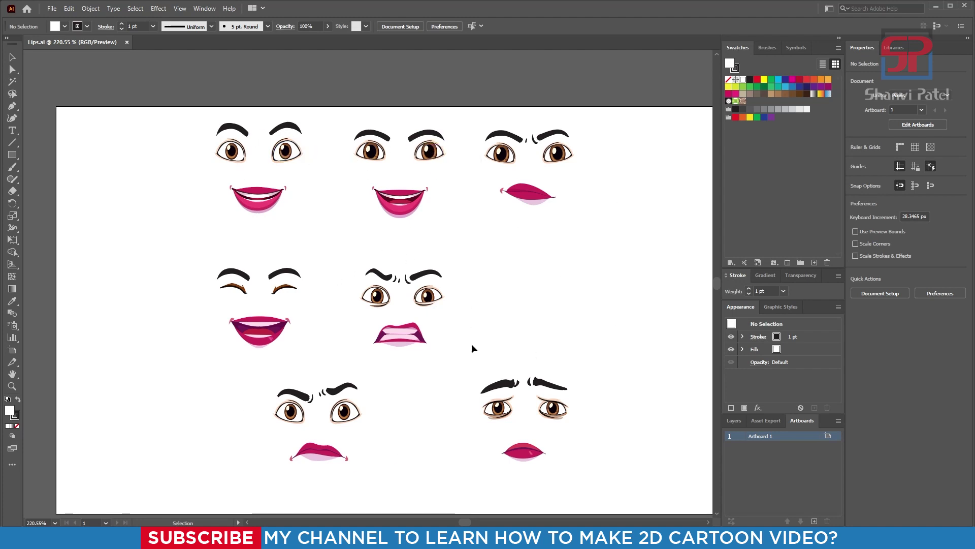
# Step: Import the Lips impression Illustrator file from the Cartoon folder onto the Girl symbol's stage in Animate
pyautogui.hotkey('ctrl', 'shift', 's')
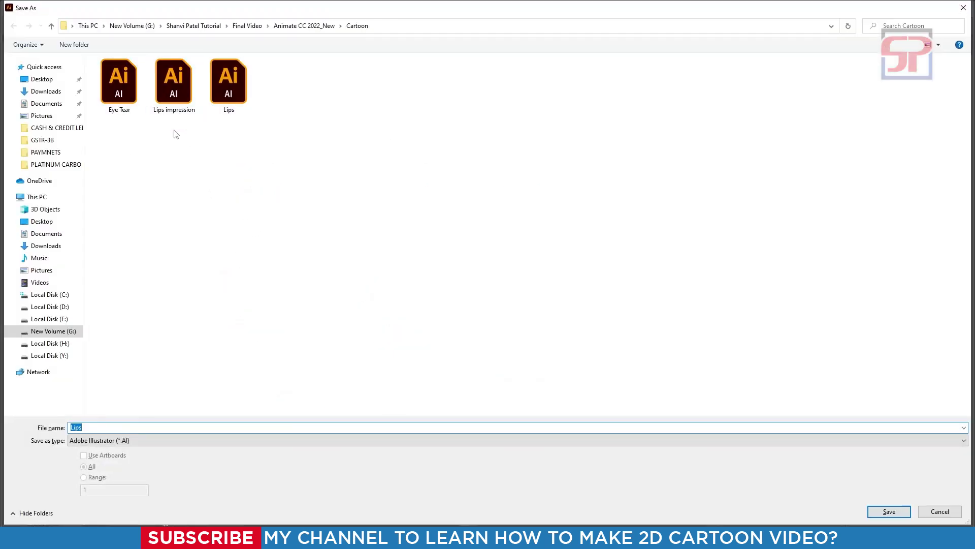
pyautogui.click(962, 8)
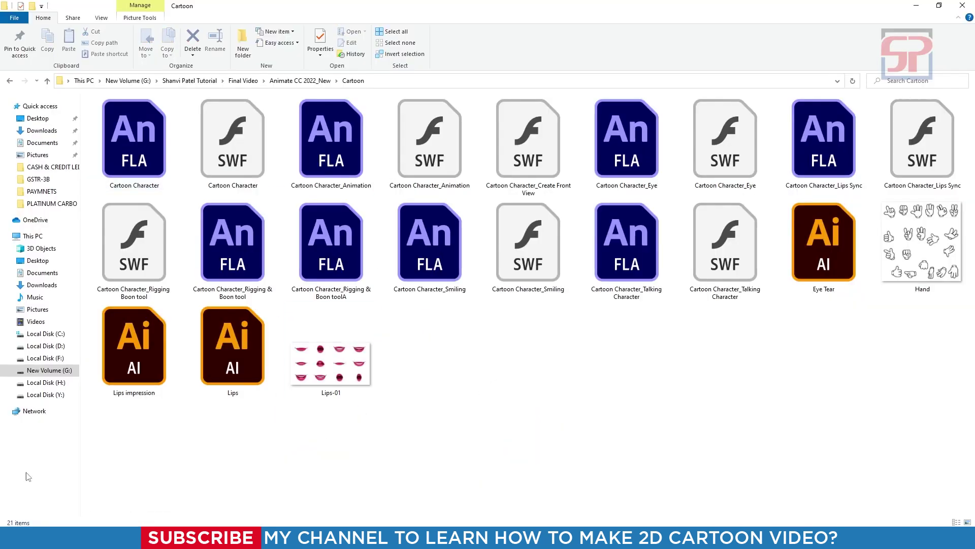
pyautogui.click(152, 366)
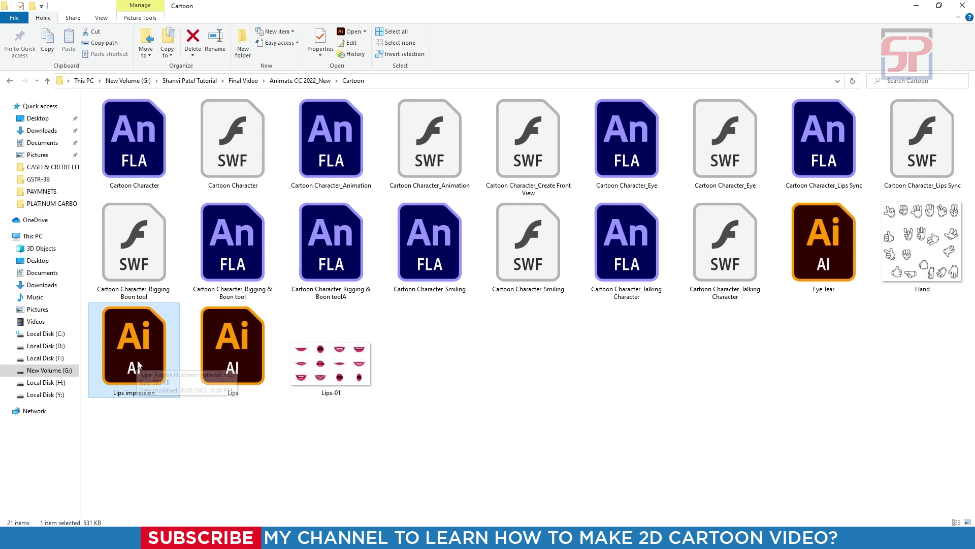
pyautogui.hotkey('alt', 'Tab')
pyautogui.hotkey('alt', 'Tab')
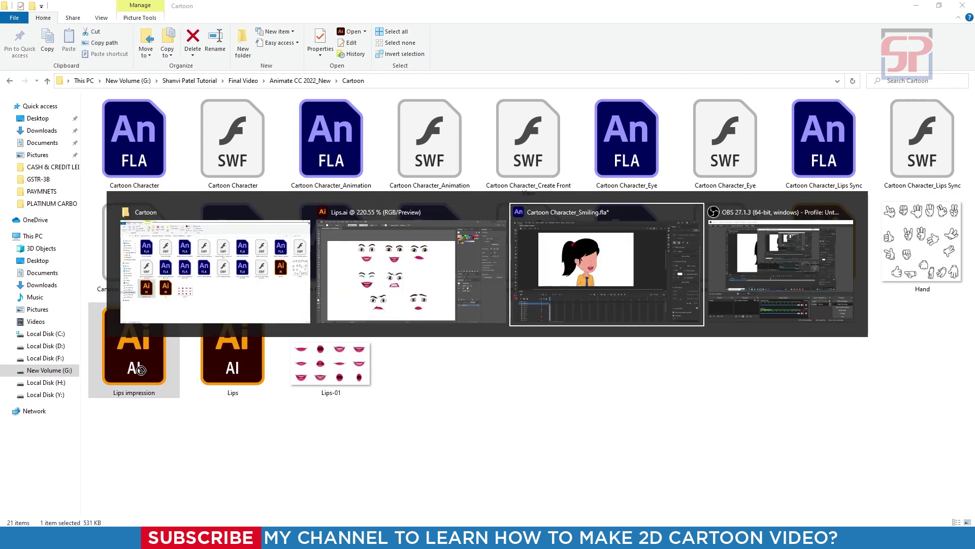
pyautogui.moveTo(140, 369); pyautogui.dragTo(495, 211)
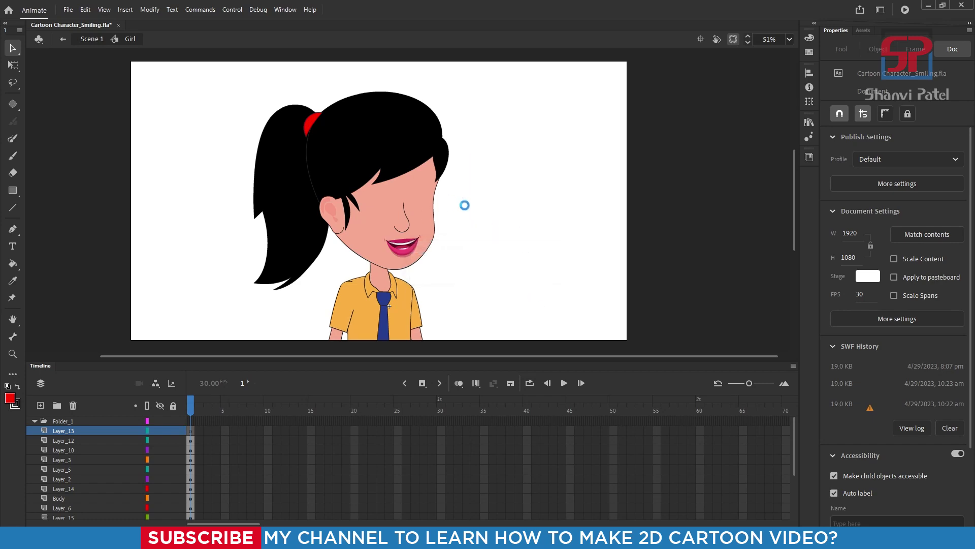
pyautogui.click(596, 390)
# Step: Move the imported expressions onto the blank stage area beside the girl's face and deselect them
pyautogui.scroll(-1, 348, 221)
pyautogui.scroll(-3, 344, 219)
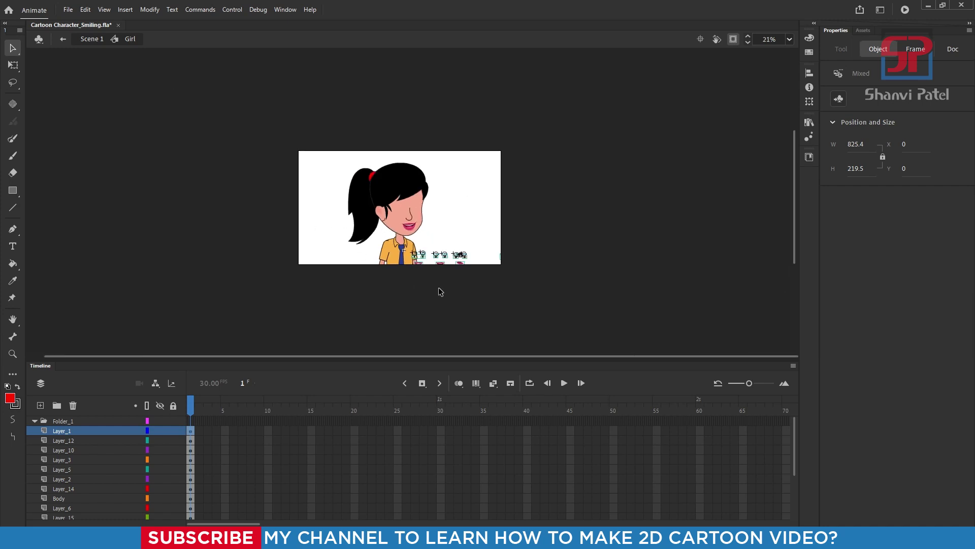
pyautogui.scroll(4, 439, 288)
pyautogui.moveTo(480, 214); pyautogui.dragTo(520, 103)
pyautogui.scroll(-1, 509, 232)
pyautogui.scroll(2, 567, 100)
pyautogui.scroll(2, 495, 183)
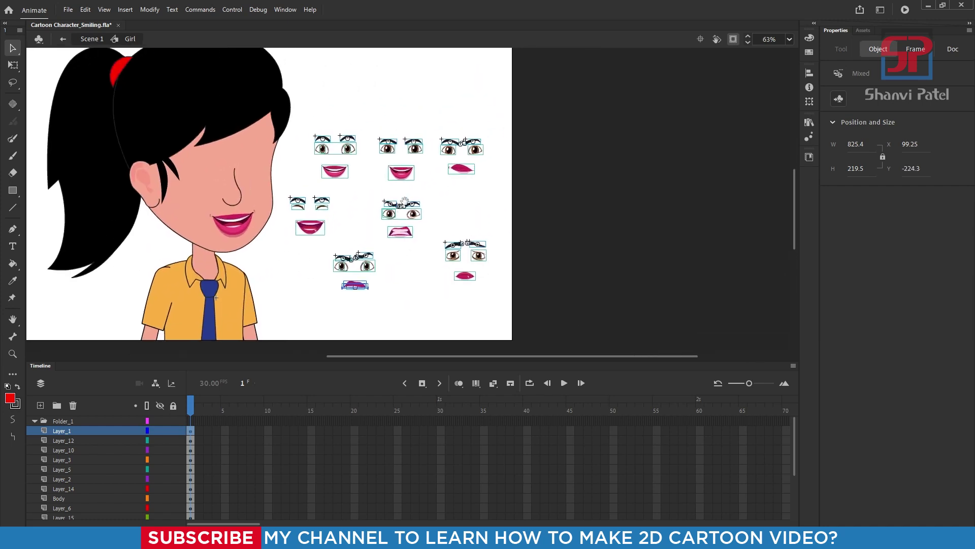
pyautogui.click(497, 222)
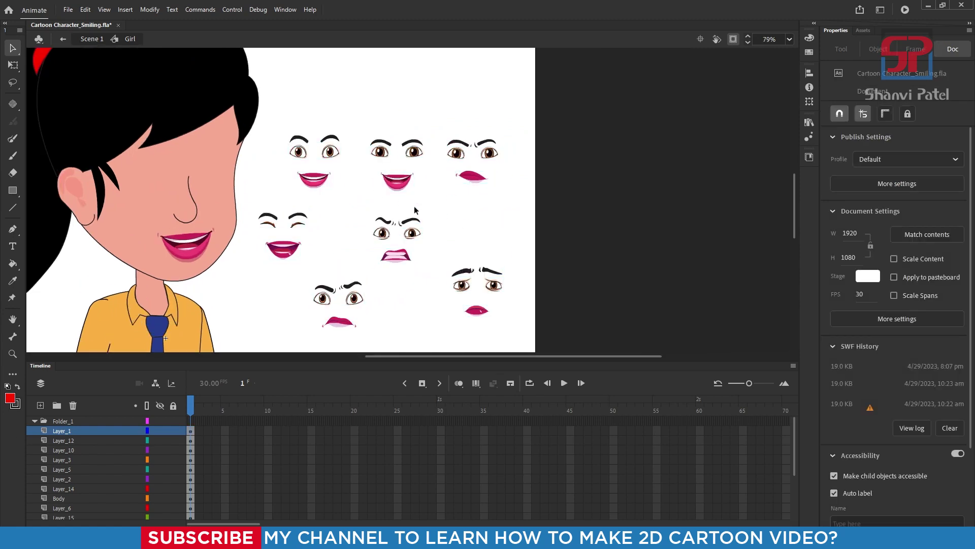
# Step: Delete all seven mouths from the imported expressions, keeping only the eyes and eyebrows
pyautogui.moveTo(285, 173); pyautogui.dragTo(488, 196)
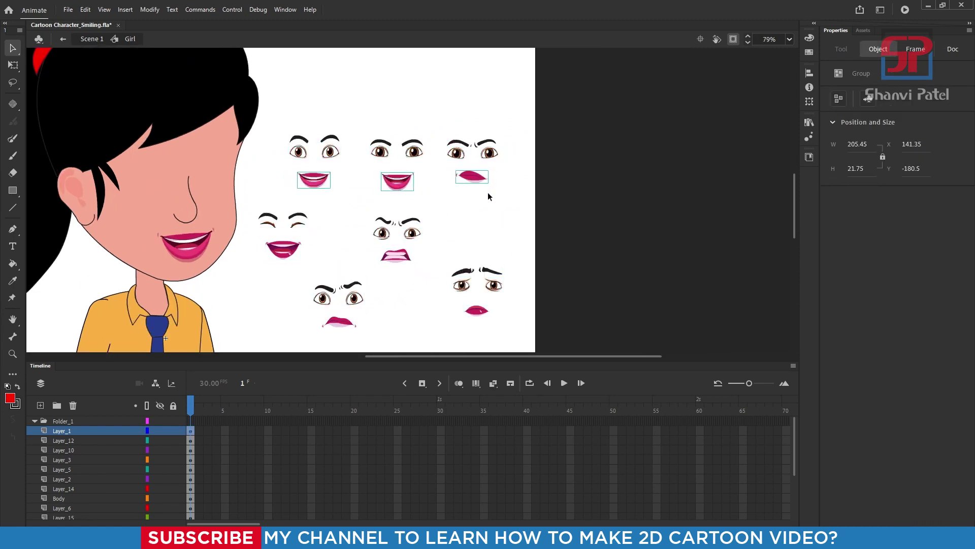
pyautogui.click(488, 194)
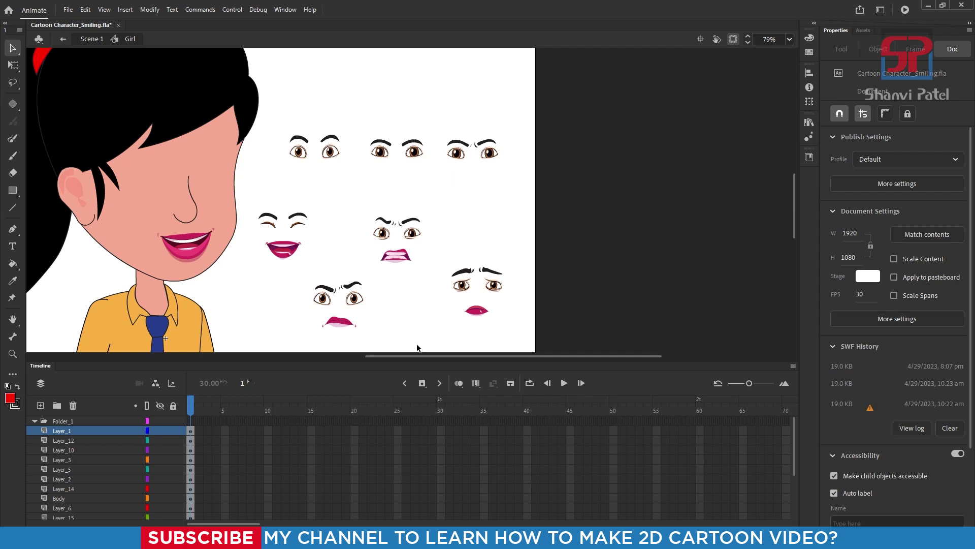
pyautogui.moveTo(445, 350); pyautogui.dragTo(415, 270)
pyautogui.press('Delete')
pyautogui.moveTo(320, 264); pyautogui.dragTo(257, 251)
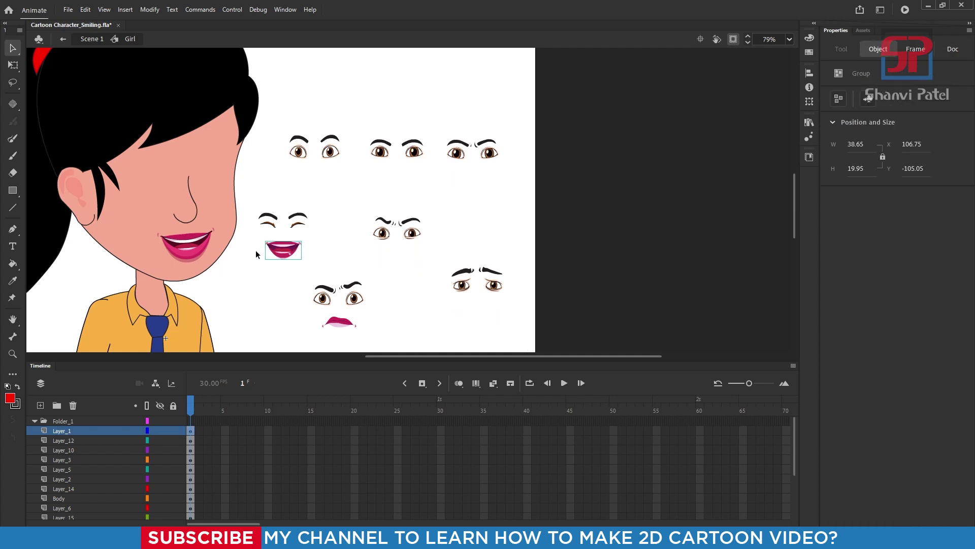
pyautogui.press('Delete')
pyautogui.moveTo(315, 316); pyautogui.dragTo(358, 336)
pyautogui.press('Delete')
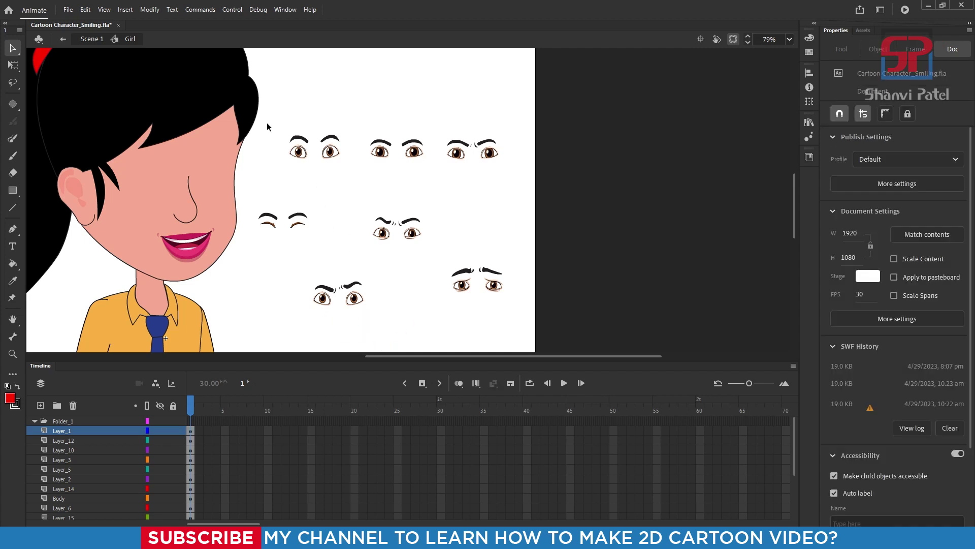
pyautogui.moveTo(267, 125); pyautogui.dragTo(556, 341)
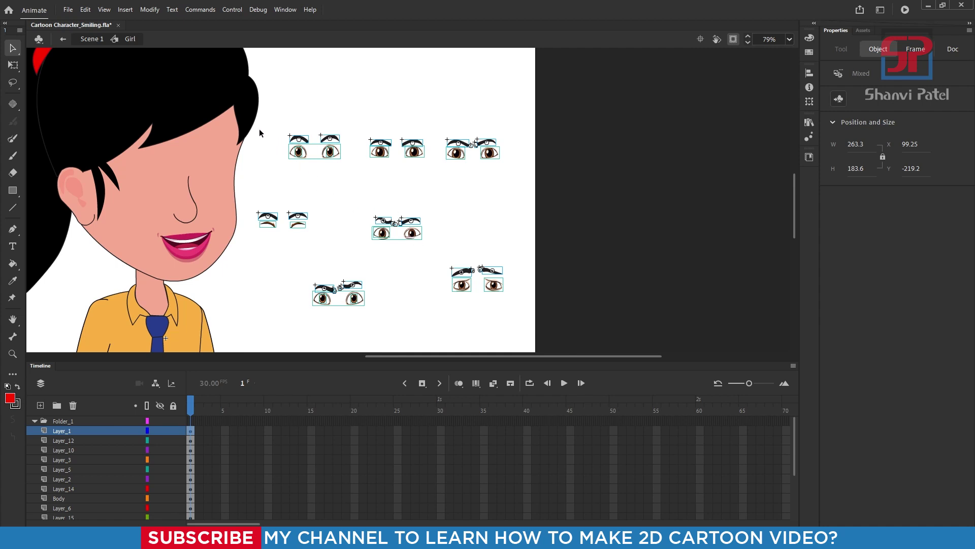
pyautogui.moveTo(534, 314); pyautogui.dragTo(235, 113)
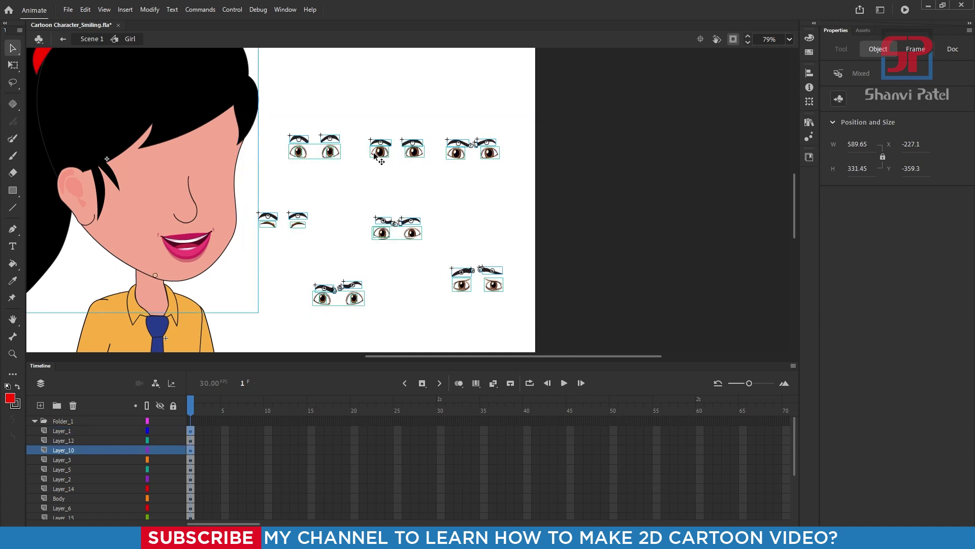
pyautogui.moveTo(386, 153)
pyautogui.mouseDown()
pyautogui.moveTo(403, 158)
pyautogui.moveTo(396, 151)
pyautogui.mouseUp()
pyautogui.hotkey('ctrl', 'z')
pyautogui.click(585, 249)
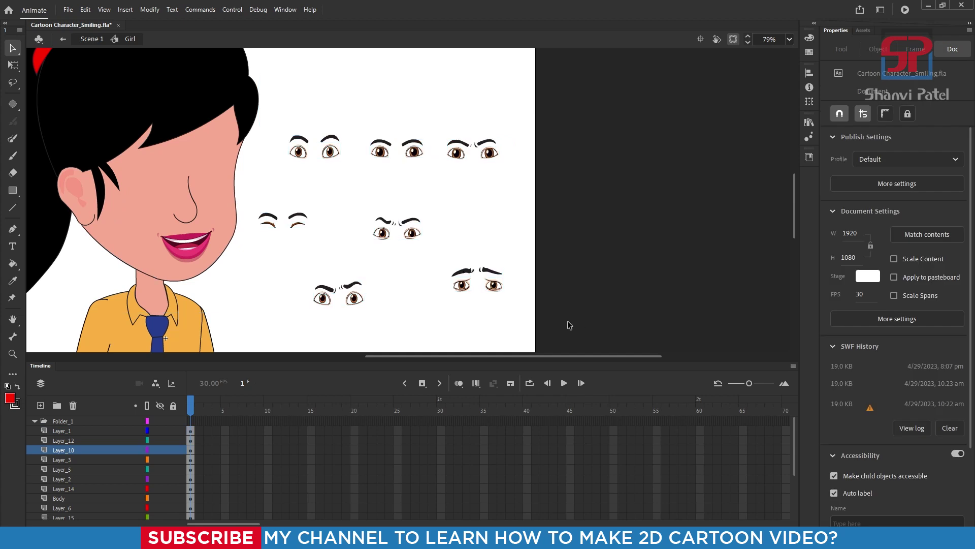
# Step: Move all the imported eyes and eyebrows together slightly further away from the girl's head
pyautogui.moveTo(580, 322); pyautogui.dragTo(257, 130)
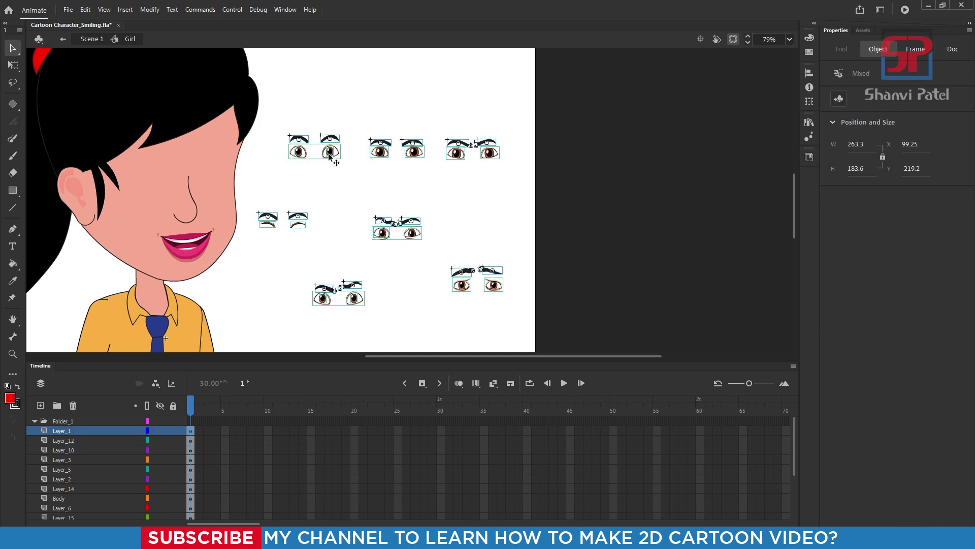
pyautogui.moveTo(333, 159); pyautogui.dragTo(371, 141)
pyautogui.click(399, 111)
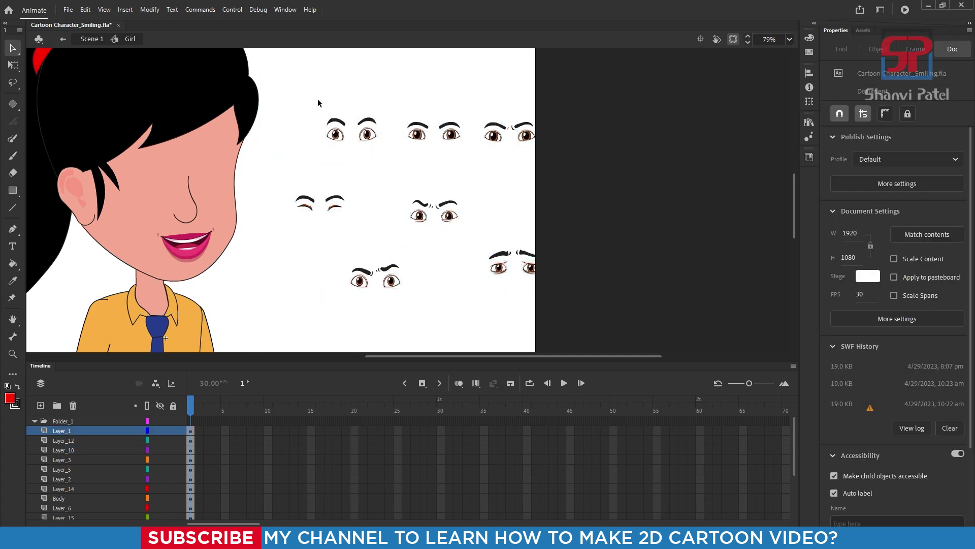
# Step: Convert all the eye and eyebrow sets together into one Graphic symbol with the default name
pyautogui.moveTo(287, 104); pyautogui.dragTo(576, 328)
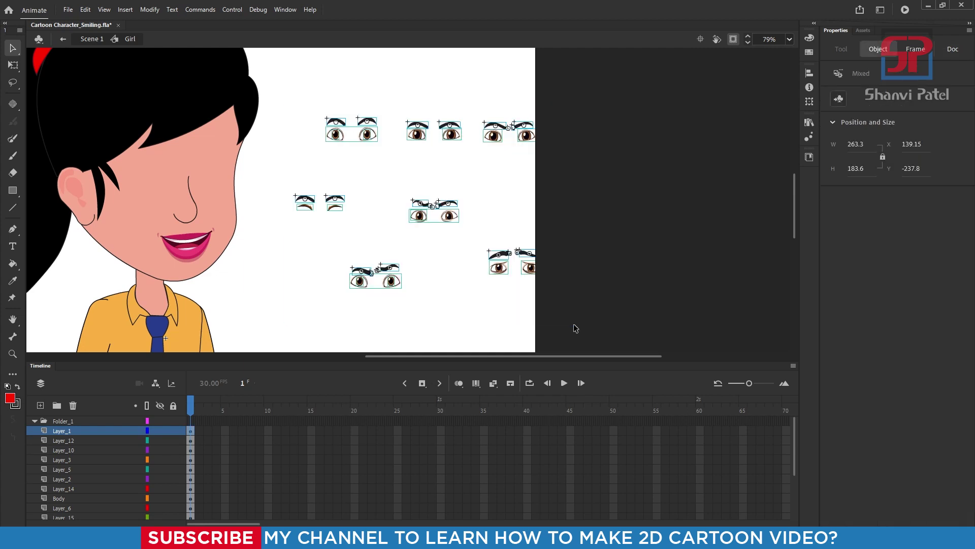
pyautogui.press('F8')
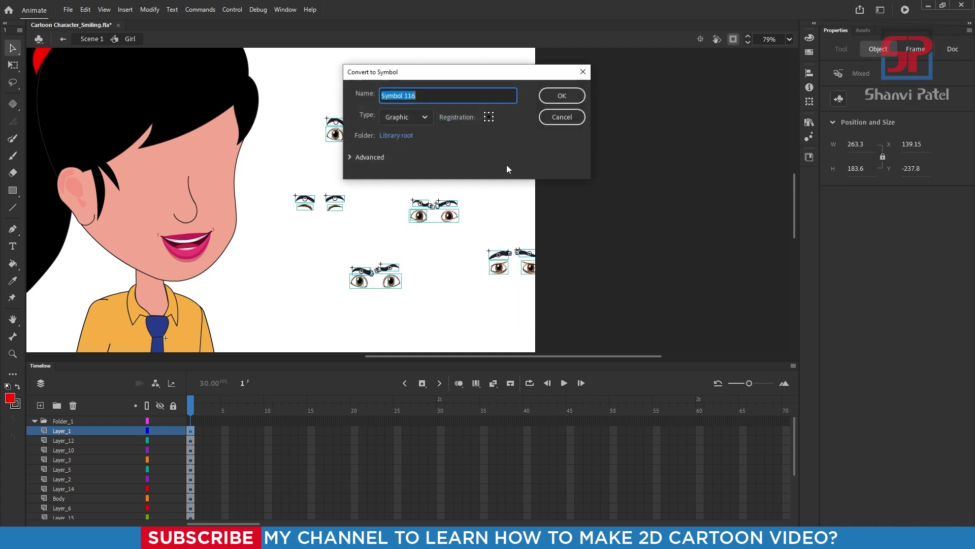
pyautogui.click(552, 104)
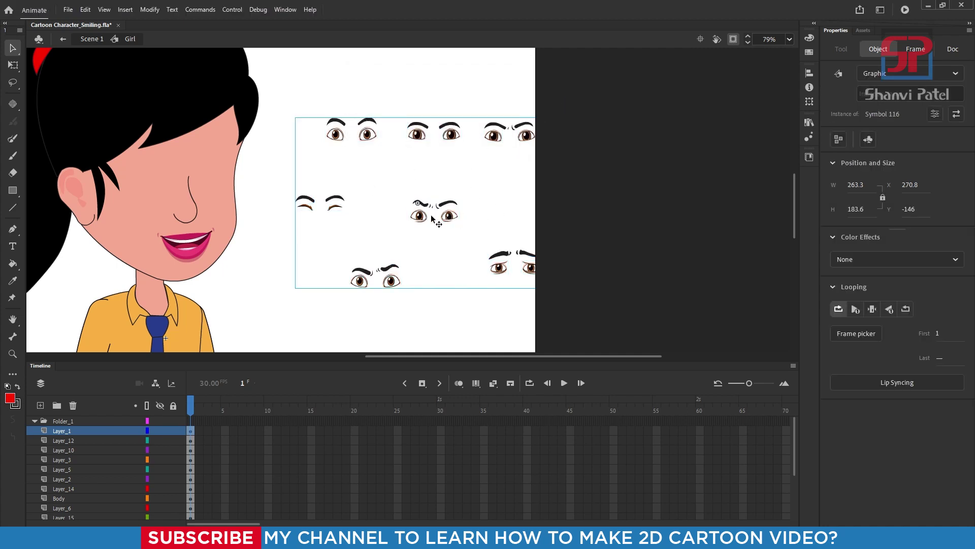
# Step: Place the expressions symbol so its first eye set lies on the girl's face and enlarge it proportionally to about 554 × 387
pyautogui.moveTo(431, 218); pyautogui.dragTo(274, 262)
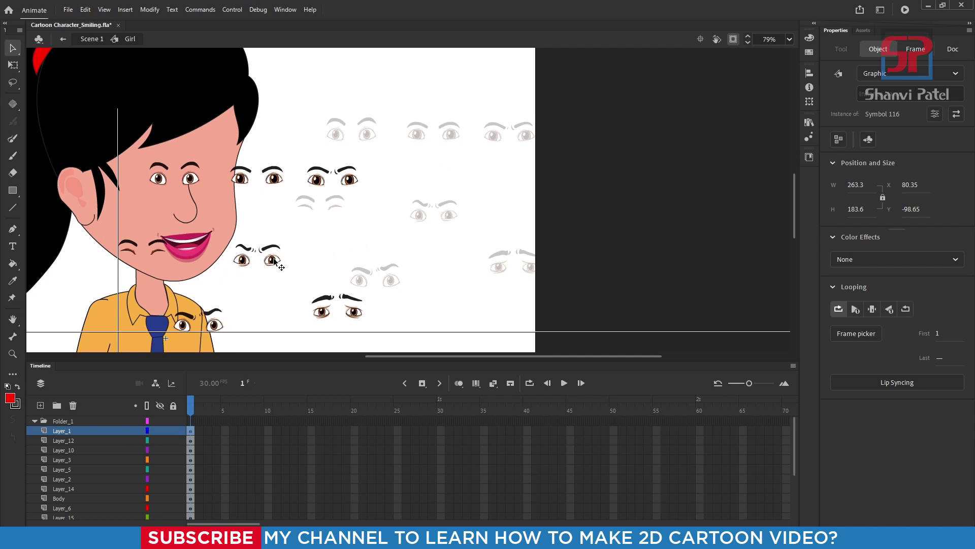
pyautogui.scroll(-1, 301, 197)
pyautogui.click(12, 66)
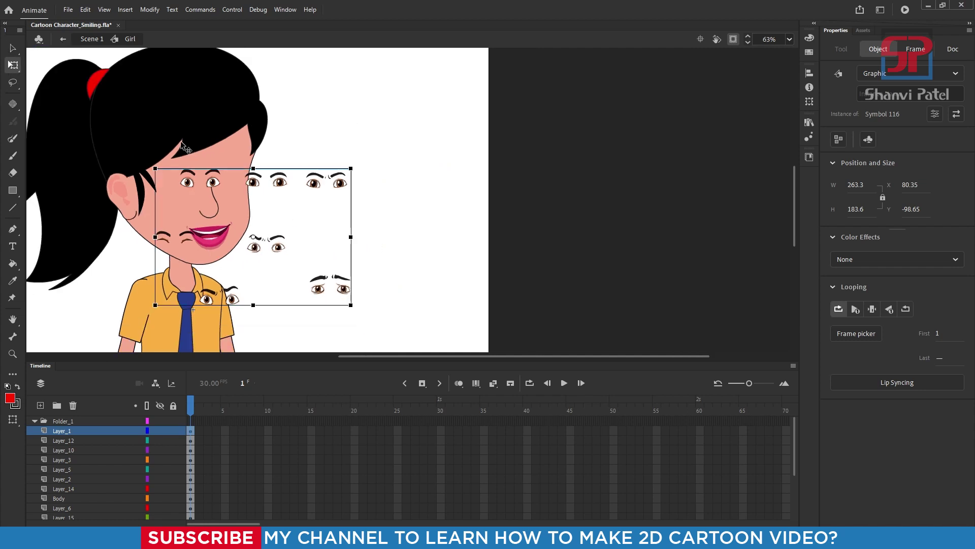
pyautogui.moveTo(351, 305); pyautogui.dragTo(390, 333)
pyautogui.moveTo(294, 165); pyautogui.dragTo(321, 184)
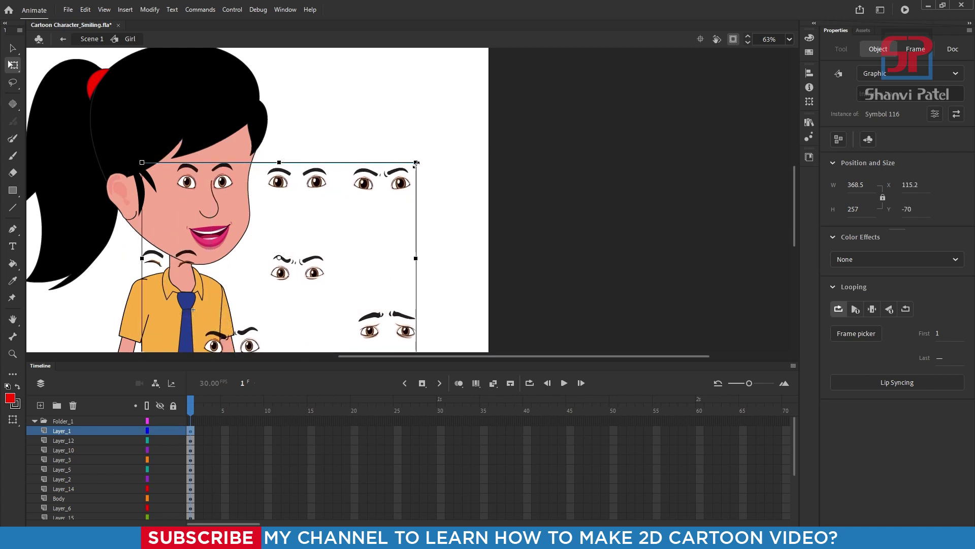
pyautogui.moveTo(416, 164); pyautogui.dragTo(484, 115)
pyautogui.moveTo(341, 145); pyautogui.dragTo(376, 180)
pyautogui.click(406, 102)
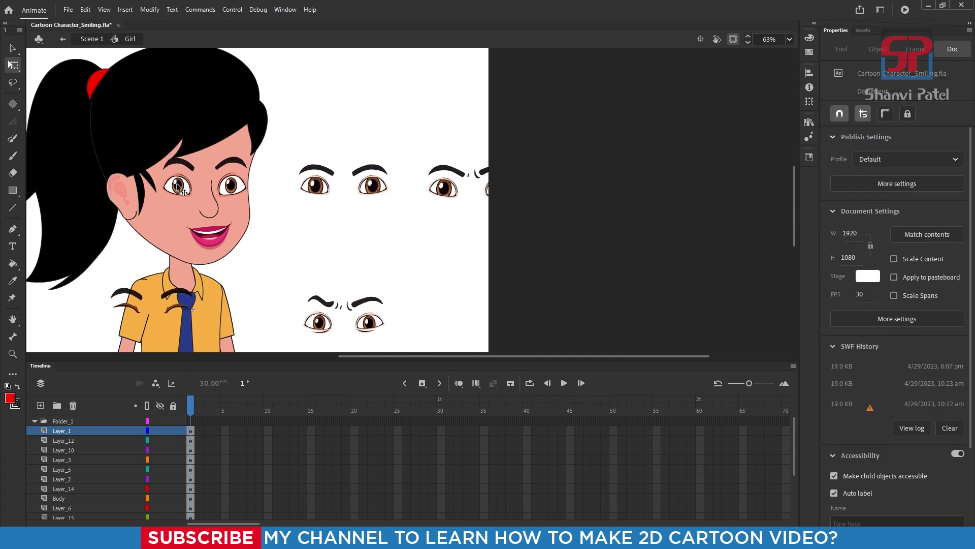
# Step: Shrink the expressions symbol to about 529 × 369 and fine-position its first eye set on the girl's face
pyautogui.moveTo(259, 216); pyautogui.dragTo(421, 208)
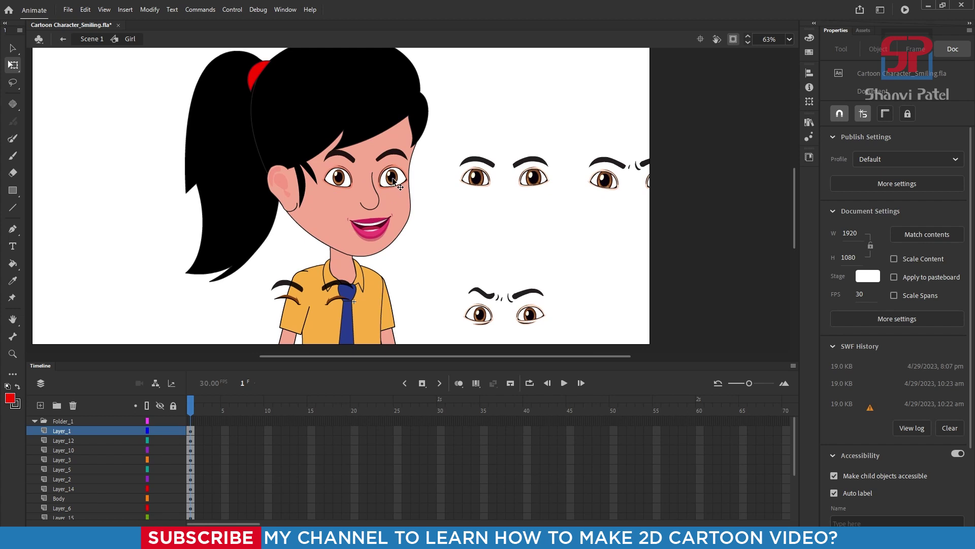
pyautogui.moveTo(395, 179); pyautogui.dragTo(395, 183)
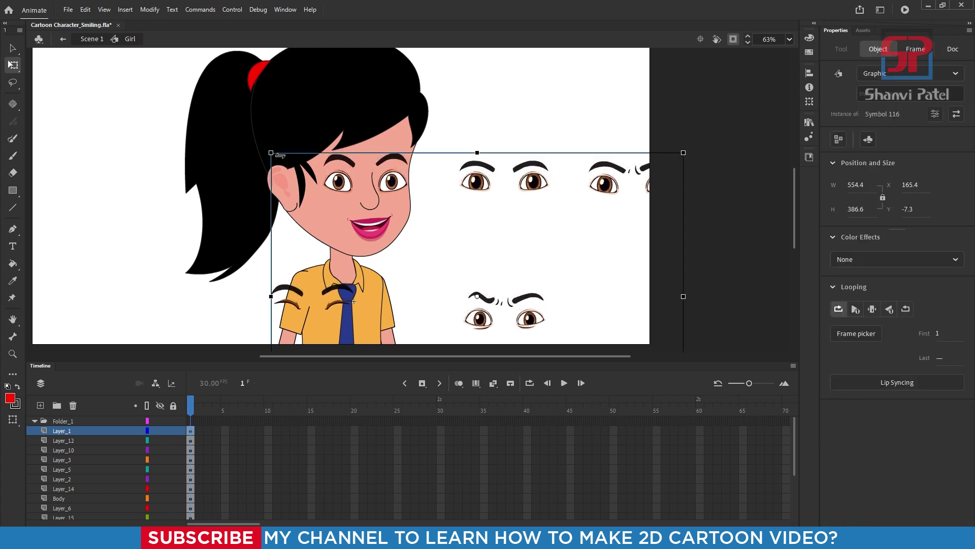
pyautogui.moveTo(273, 153); pyautogui.dragTo(283, 160)
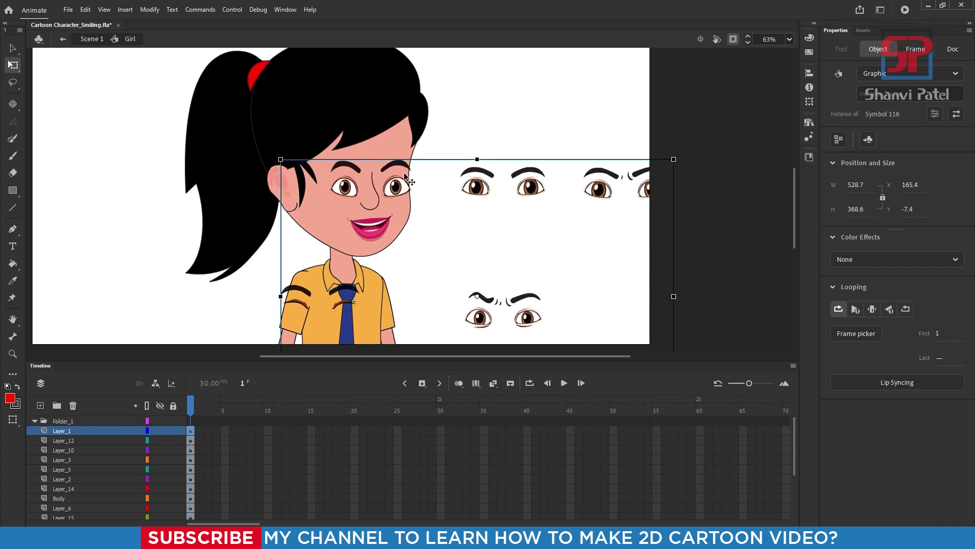
pyautogui.moveTo(398, 186); pyautogui.dragTo(356, 175)
pyautogui.press('Left')
pyautogui.press('Left')
pyautogui.press('Up')
pyautogui.press('Up')
pyautogui.click(491, 136)
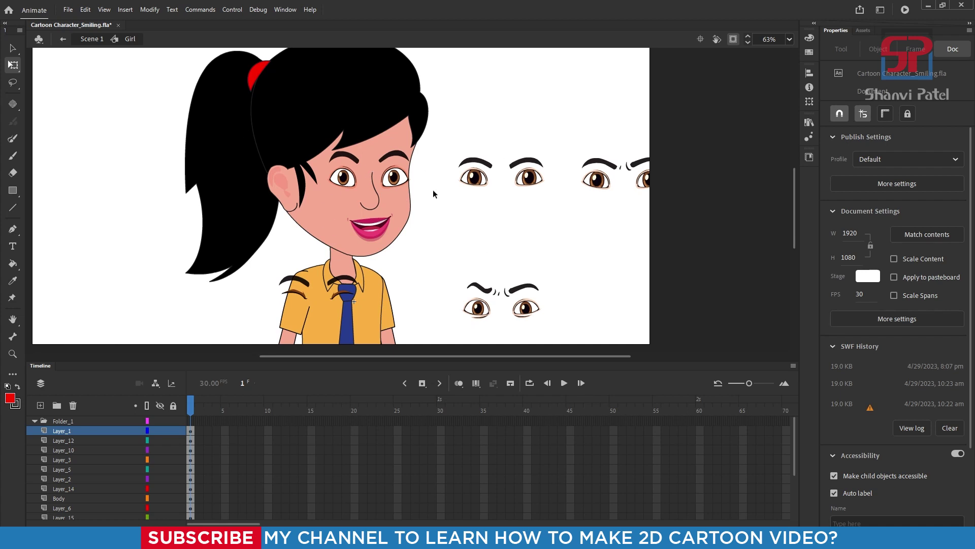
# Step: Open the expressions symbol for editing and convert the eye set directly beside the face into its own Graphic symbol with the default name
pyautogui.scroll(-2, 358, 179)
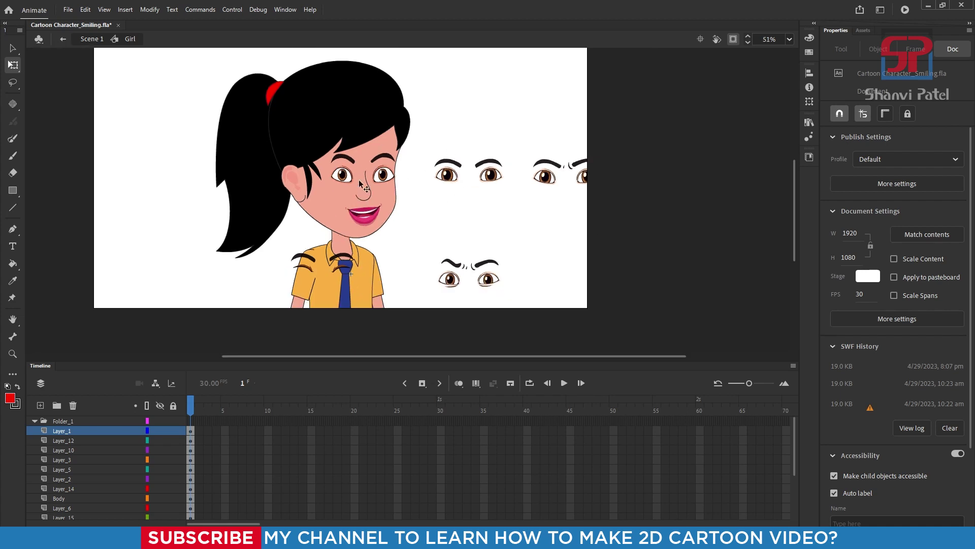
pyautogui.doubleClick(447, 176)
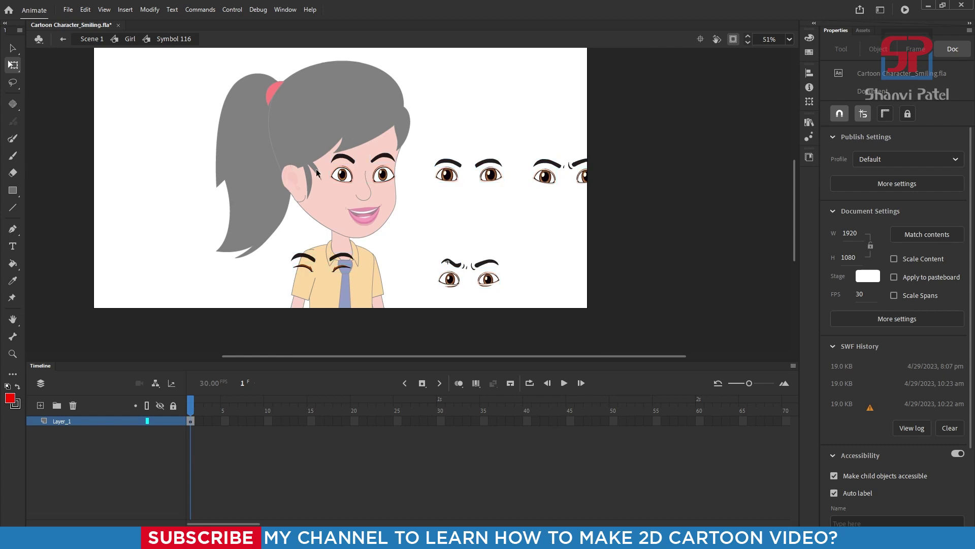
pyautogui.scroll(-2, 532, 245)
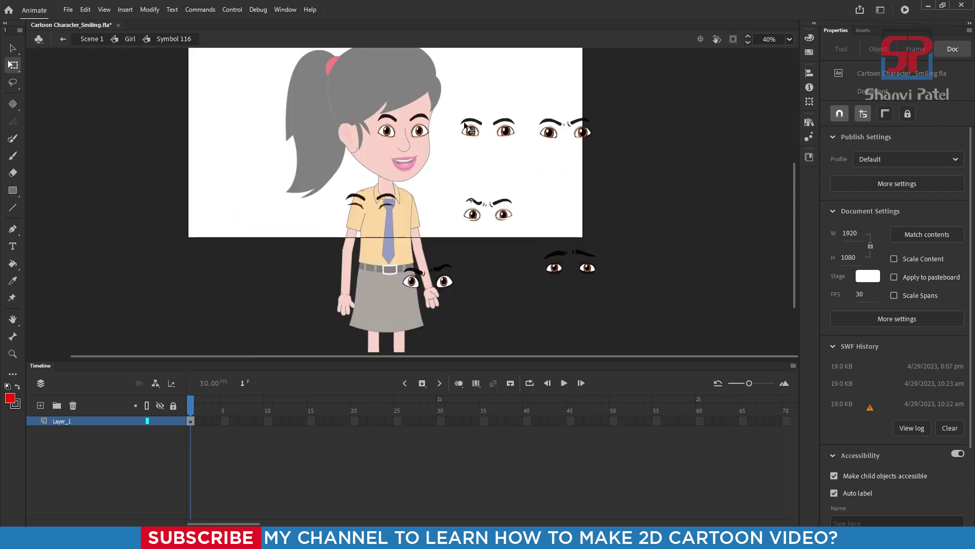
pyautogui.moveTo(456, 107); pyautogui.dragTo(520, 157)
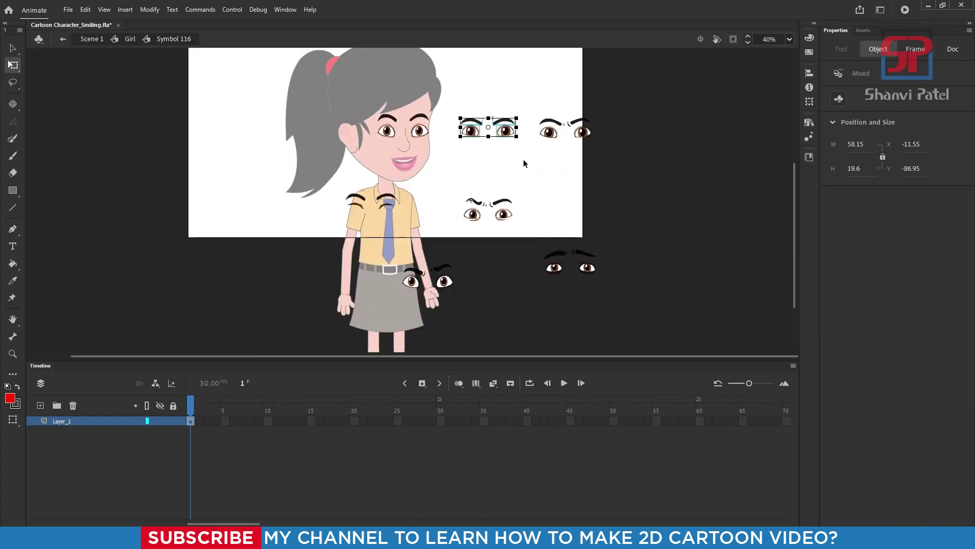
pyautogui.press('F8')
pyautogui.click(562, 97)
# Step: Convert the far-right eye set in the upper row and the frowning set in the middle row into separate Graphic symbols with default names
pyautogui.moveTo(529, 102); pyautogui.dragTo(619, 168)
pyautogui.press('F8')
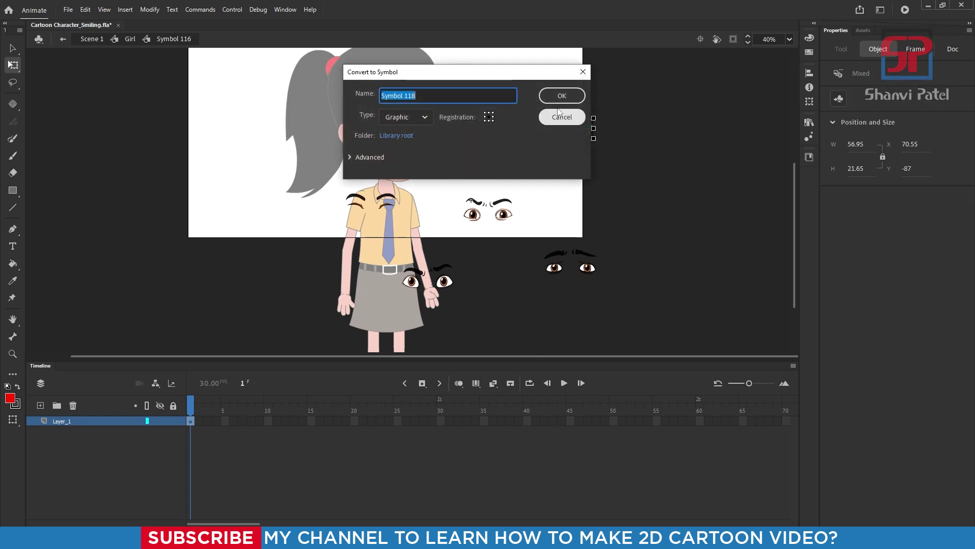
pyautogui.click(566, 97)
pyautogui.moveTo(460, 181); pyautogui.dragTo(528, 238)
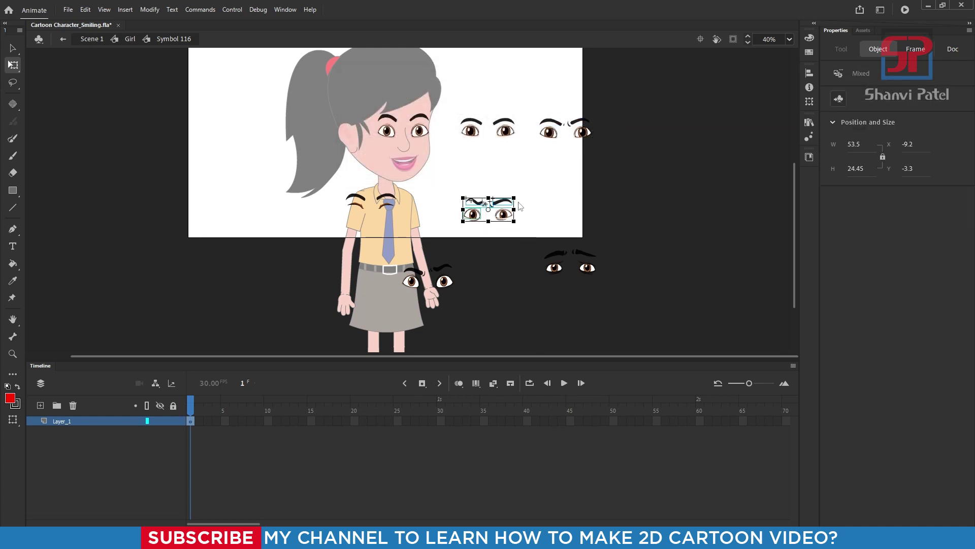
pyautogui.press('F8')
pyautogui.click(557, 97)
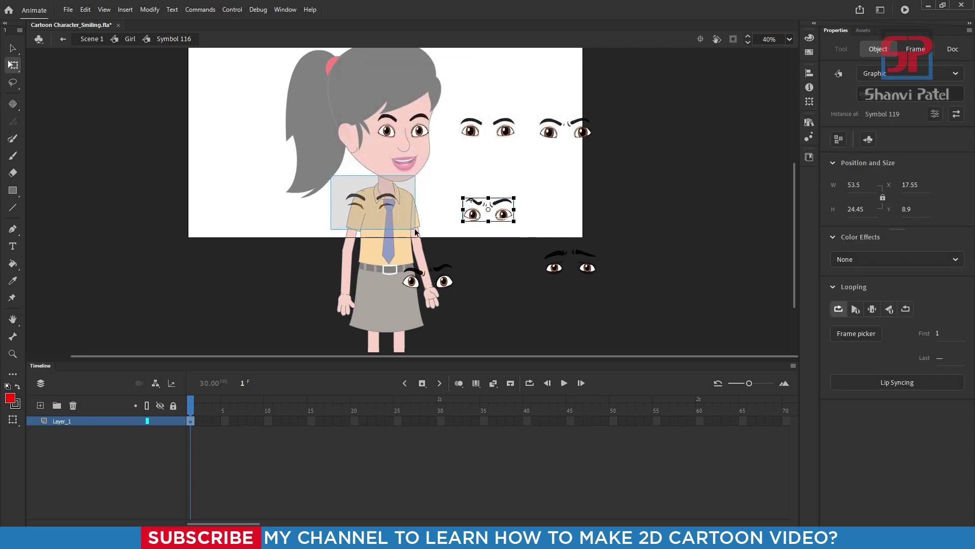
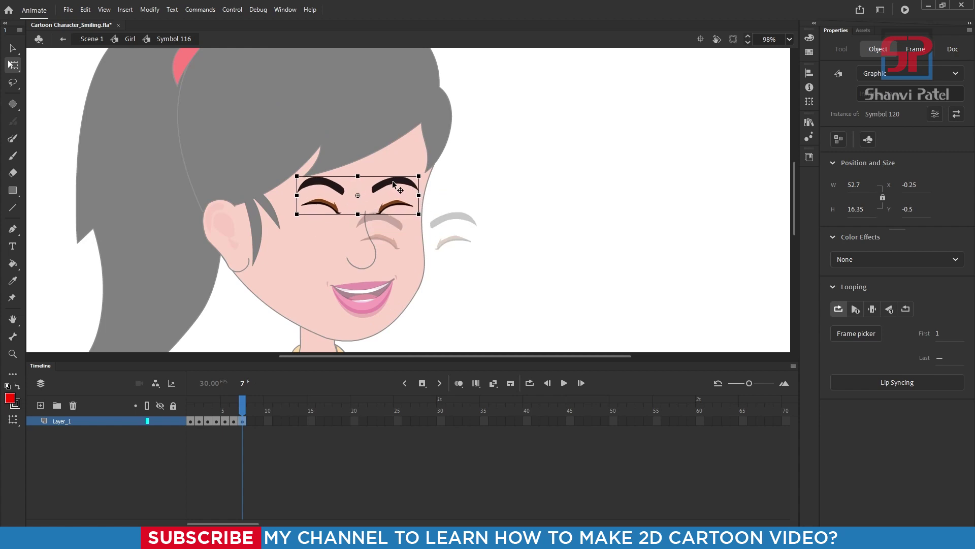
# Step: Go back to frame 1 of the expressions symbol and leave it to resume editing the Girl symbol
pyautogui.click(475, 214)
pyautogui.moveTo(243, 405); pyautogui.dragTo(191, 406)
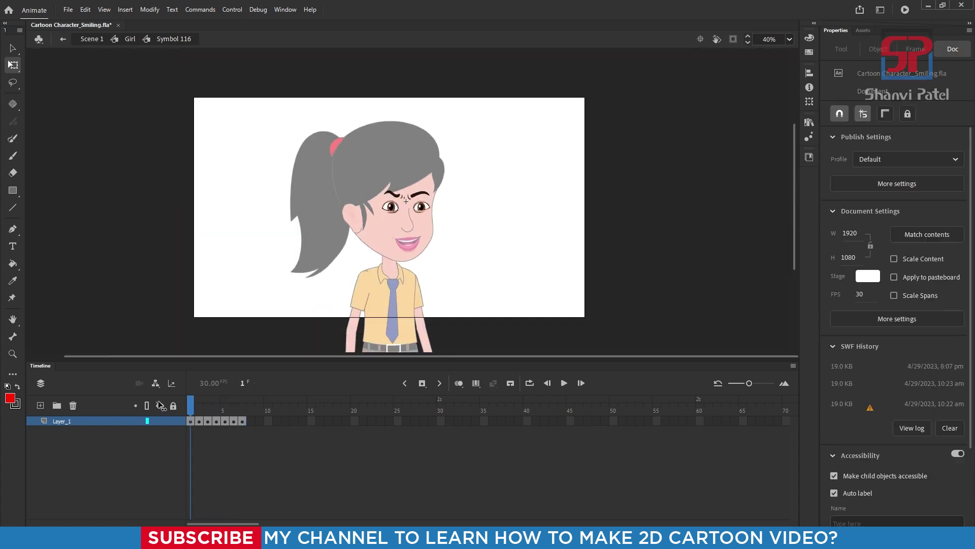
pyautogui.doubleClick(450, 248)
pyautogui.scroll(5, 420, 205)
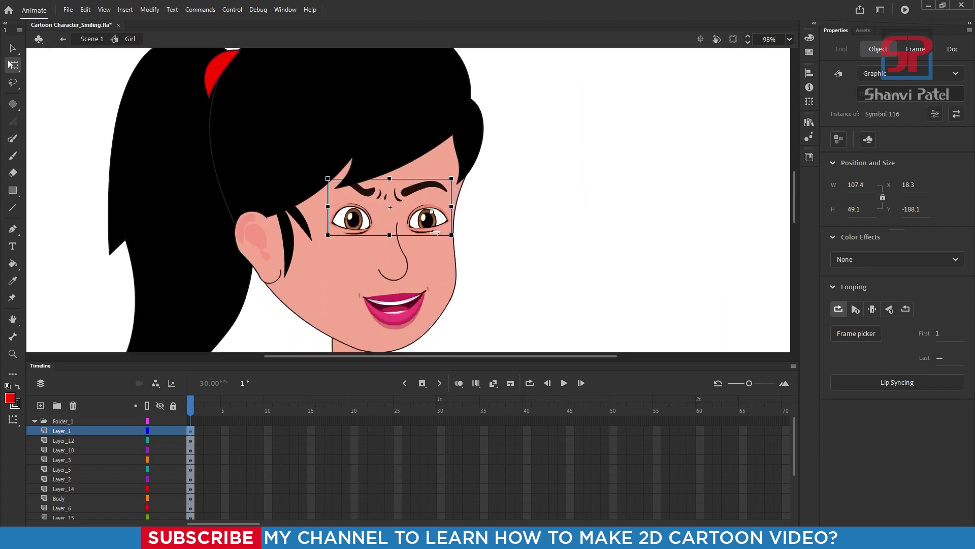
# Step: Lower the expressions symbol on the girl's face and shrink it proportionally to about 100 × 46, centred between her hairline and nose
pyautogui.moveTo(428, 228); pyautogui.dragTo(435, 241)
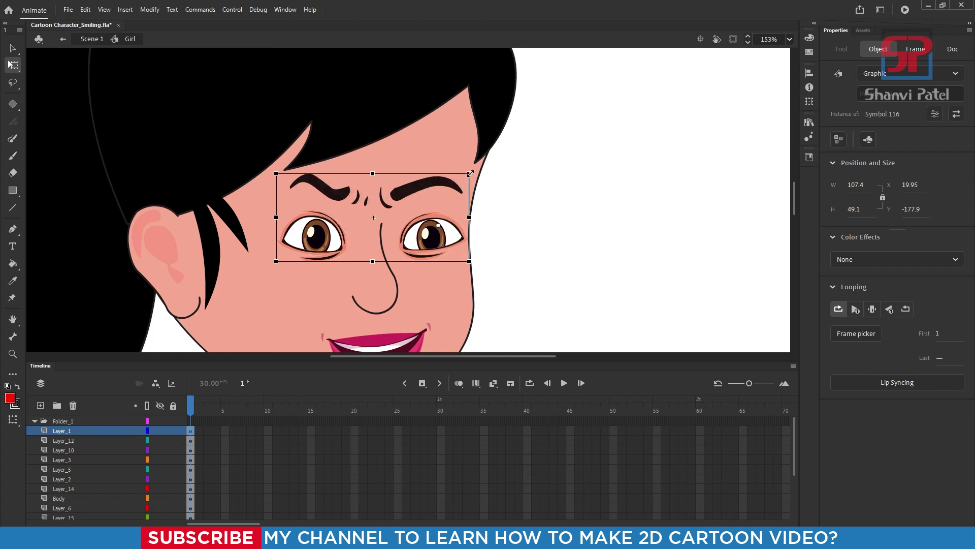
pyautogui.moveTo(469, 173); pyautogui.dragTo(467, 177)
pyautogui.moveTo(436, 242); pyautogui.dragTo(432, 242)
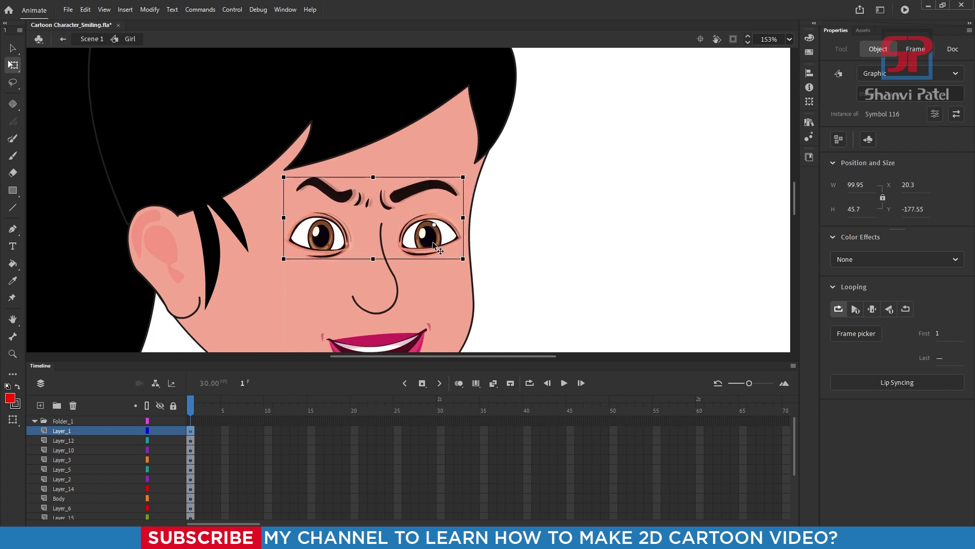
pyautogui.scroll(-4, 365, 237)
pyautogui.click(471, 238)
pyautogui.scroll(-2, 370, 202)
pyautogui.scroll(3, 428, 258)
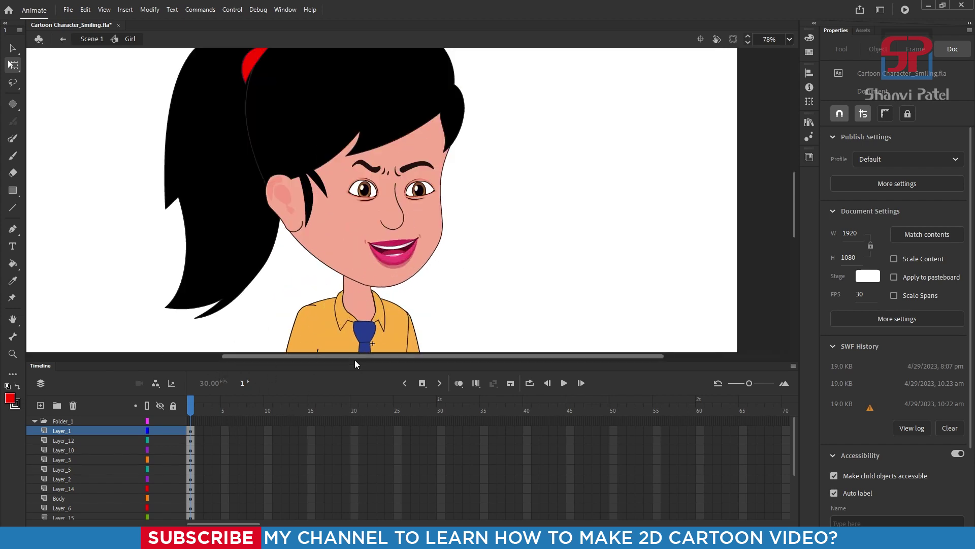
# Step: Extend all layers of the Girl symbol to frame 30 and return to the first frame
pyautogui.moveTo(360, 359); pyautogui.dragTo(356, 250)
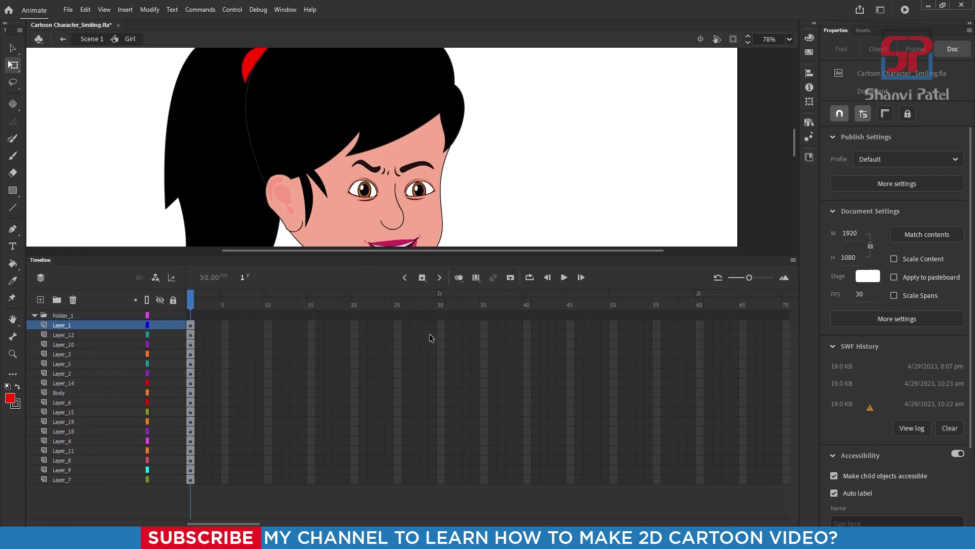
pyautogui.moveTo(441, 324); pyautogui.dragTo(440, 479)
pyautogui.press('F5')
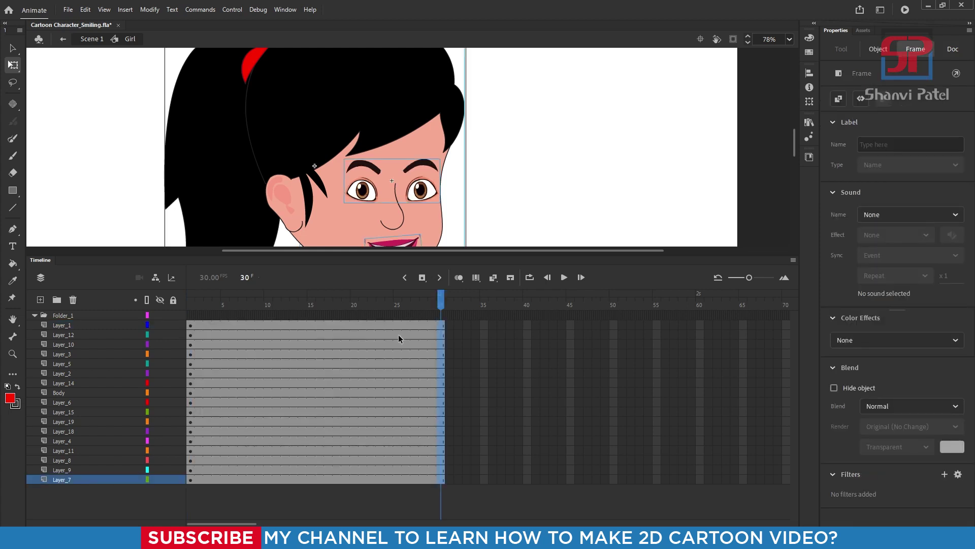
pyautogui.moveTo(437, 257); pyautogui.dragTo(443, 360)
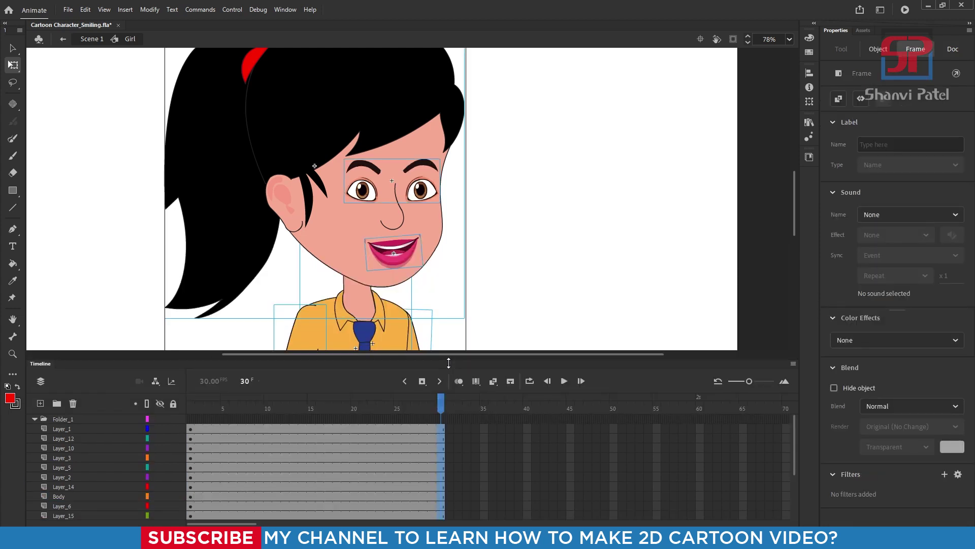
pyautogui.moveTo(444, 403); pyautogui.dragTo(169, 440)
pyautogui.click(506, 230)
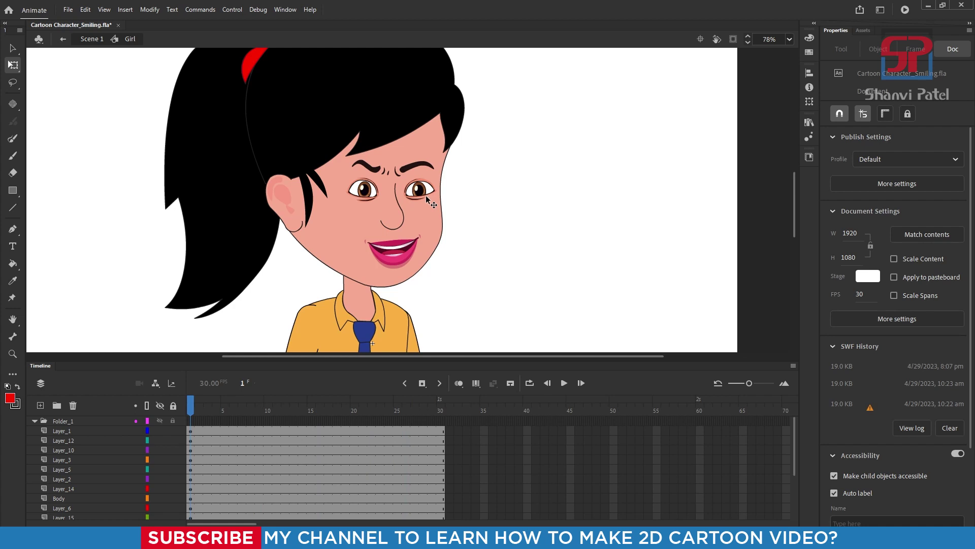
# Step: Set the first looping frame of the eye and eyebrow symbol to 4
pyautogui.click(406, 193)
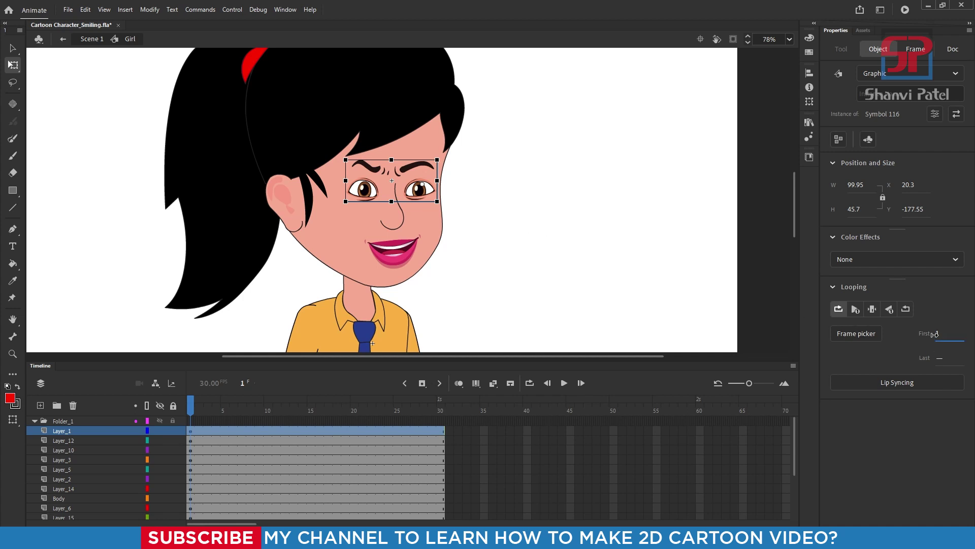
pyautogui.moveTo(935, 334); pyautogui.dragTo(939, 334)
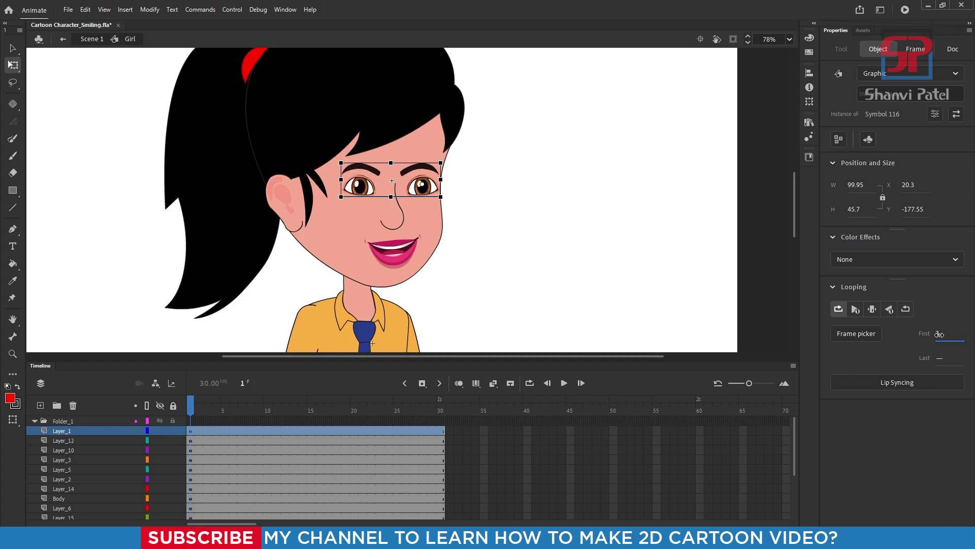
pyautogui.moveTo(939, 334); pyautogui.dragTo(941, 335)
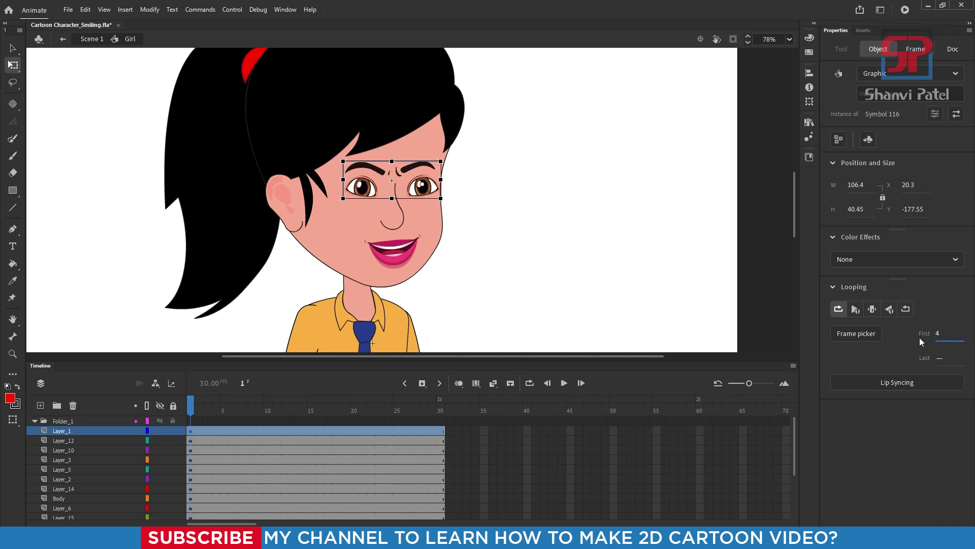
pyautogui.click(614, 218)
# Step: Nudge the eye and eyebrow symbol slightly on the face and set its looping to a single frame
pyautogui.click(425, 192)
pyautogui.moveTo(419, 188); pyautogui.dragTo(418, 189)
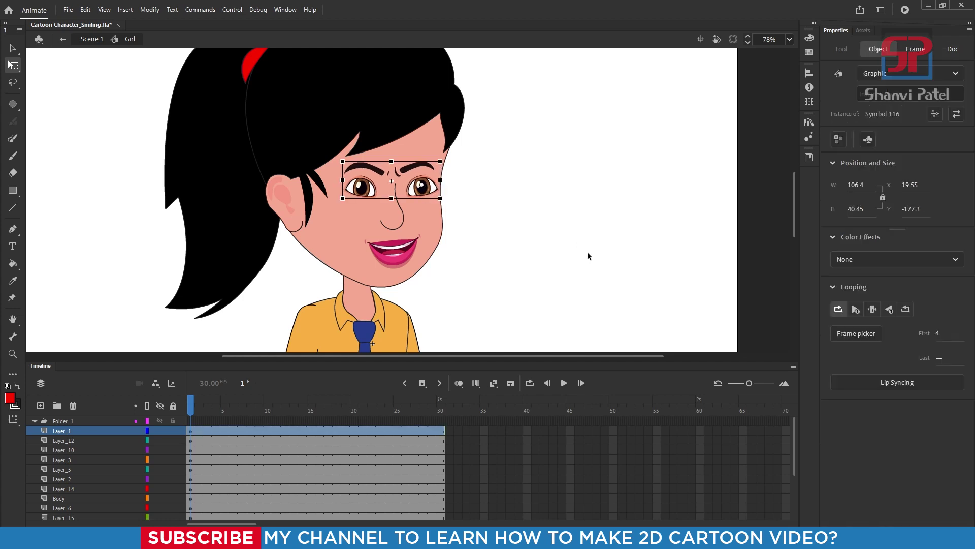
pyautogui.click(872, 311)
pyautogui.moveTo(233, 409); pyautogui.dragTo(176, 423)
# Step: Set the mouth symbol's first looping frame to 1 so the girl's lips are closed at frame 1
pyautogui.click(396, 260)
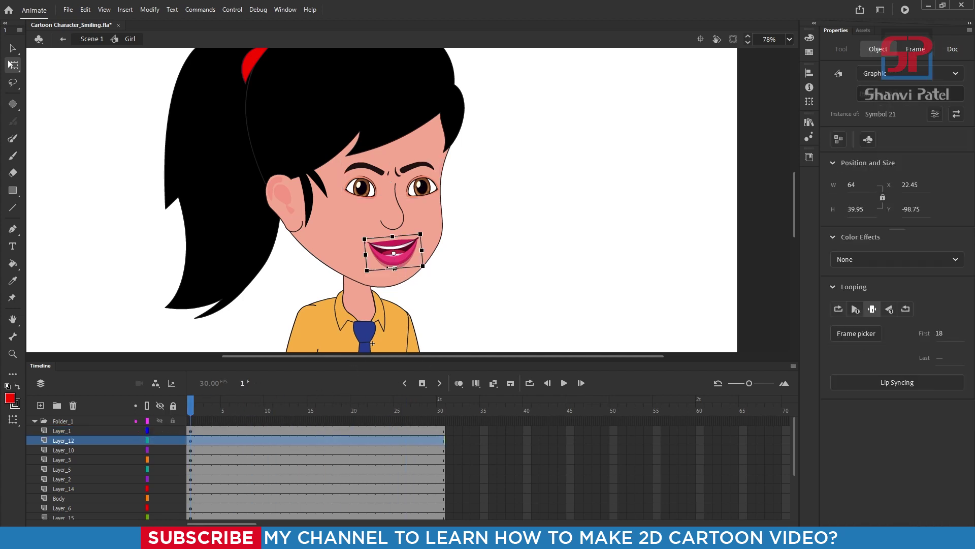
pyautogui.moveTo(939, 334); pyautogui.dragTo(924, 333)
pyautogui.click(527, 234)
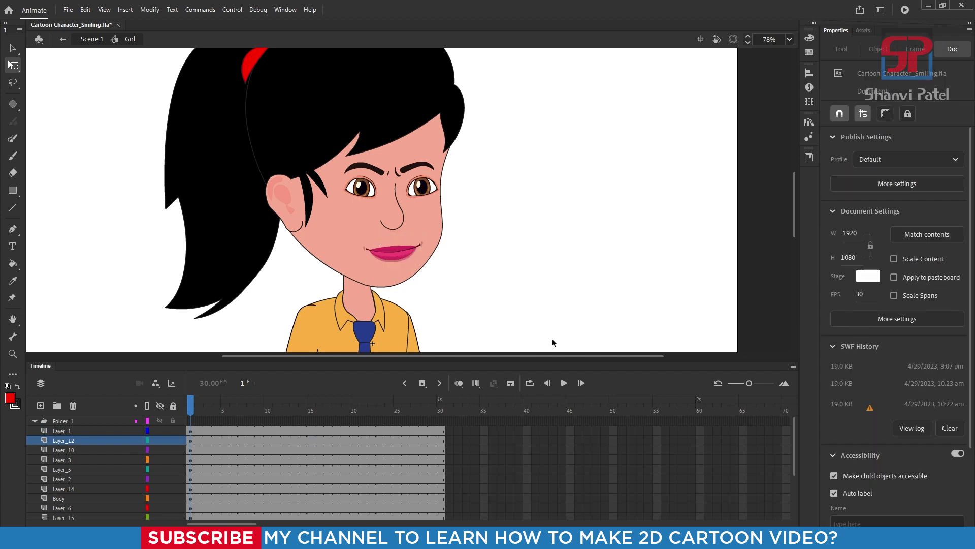
pyautogui.scroll(-1, 430, 239)
pyautogui.click(383, 226)
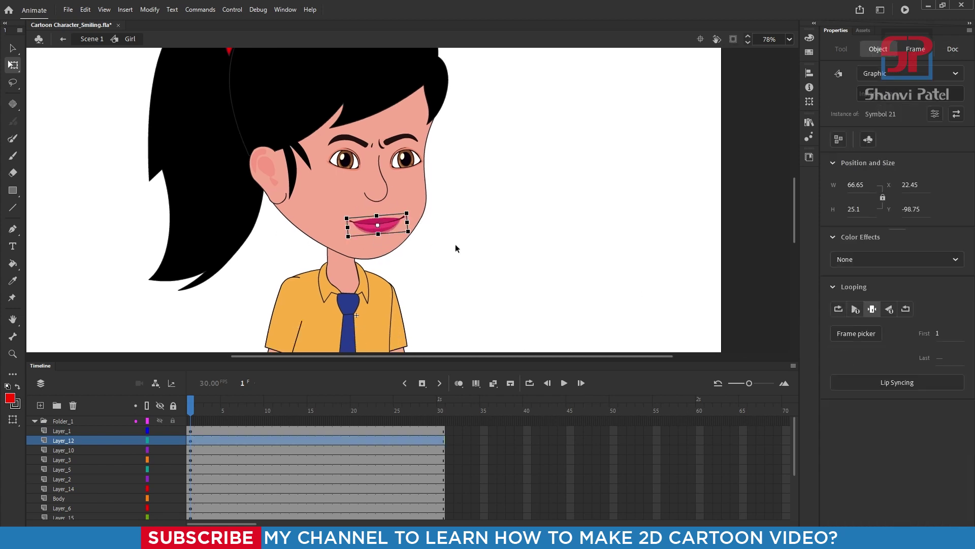
pyautogui.click(508, 247)
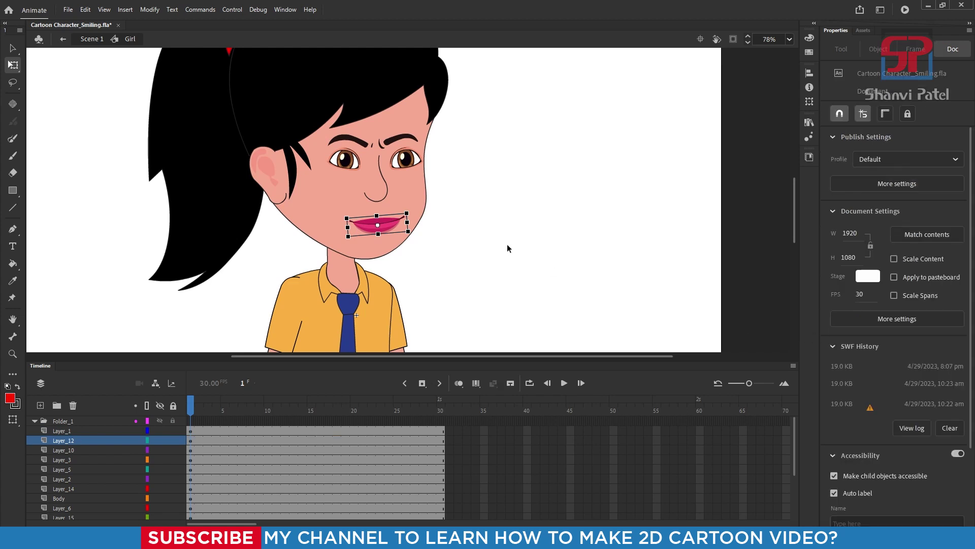
pyautogui.scroll(-1, 441, 294)
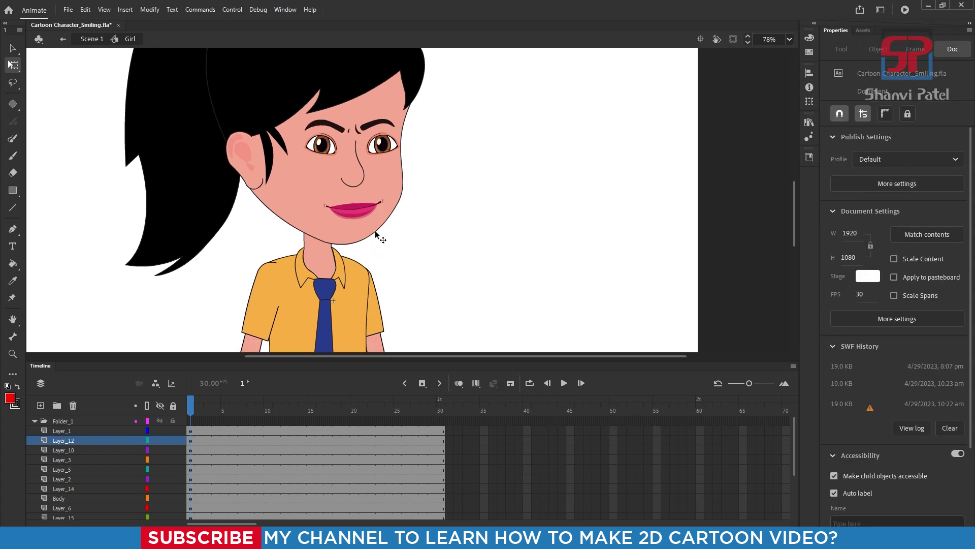
pyautogui.scroll(-2, 375, 243)
pyautogui.scroll(1, 402, 243)
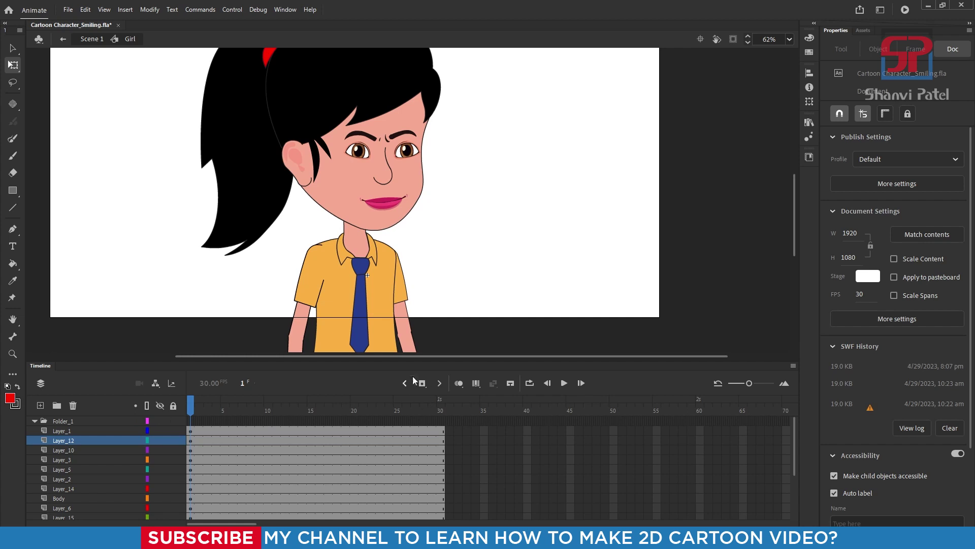
# Step: Insert keyframes at frame 10 on all layers of the Girl symbol
pyautogui.moveTo(426, 357); pyautogui.dragTo(422, 282)
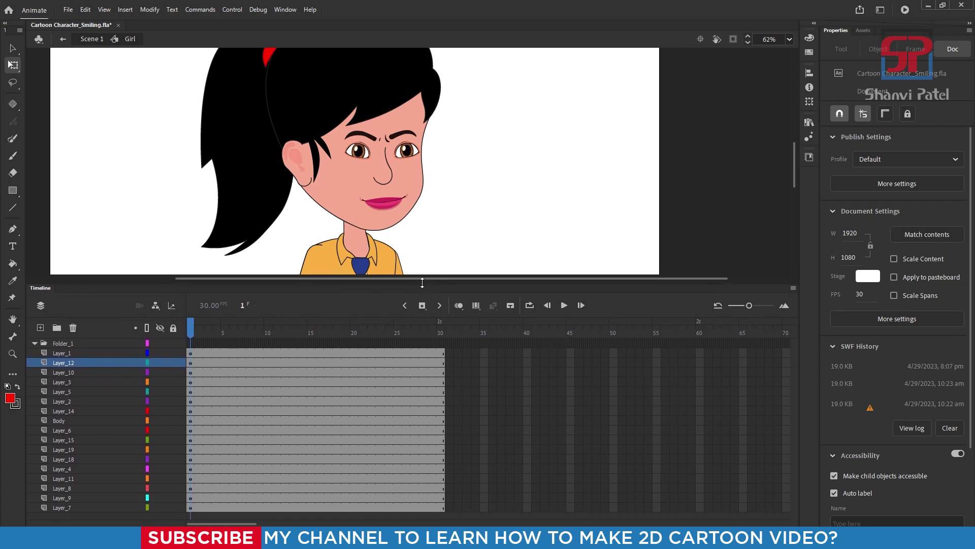
pyautogui.moveTo(403, 181); pyautogui.dragTo(412, 152)
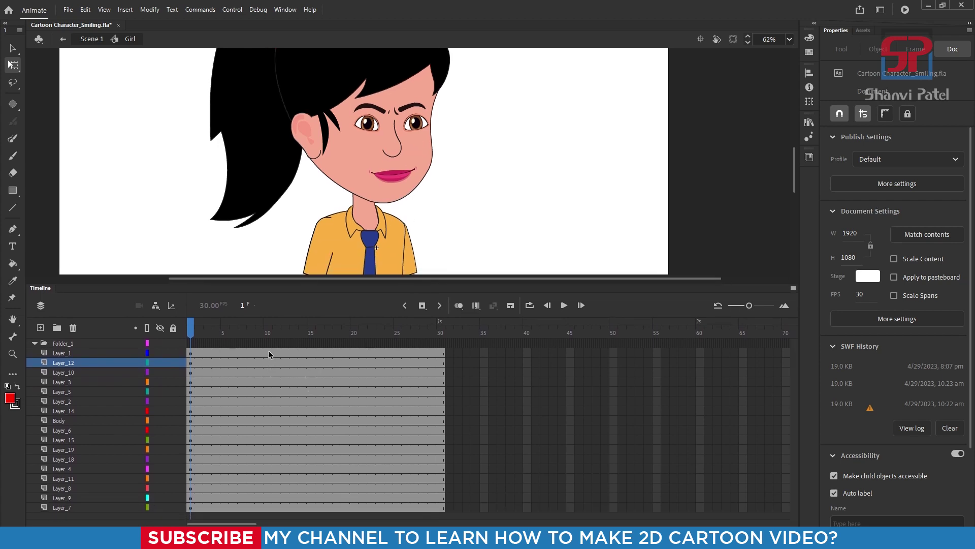
pyautogui.moveTo(268, 354); pyautogui.dragTo(269, 414)
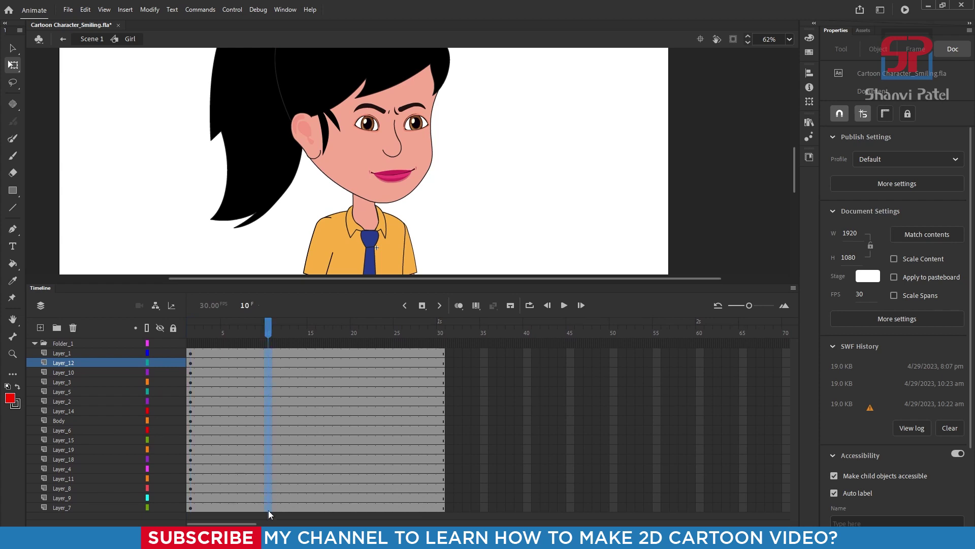
pyautogui.moveTo(268, 510); pyautogui.dragTo(271, 507)
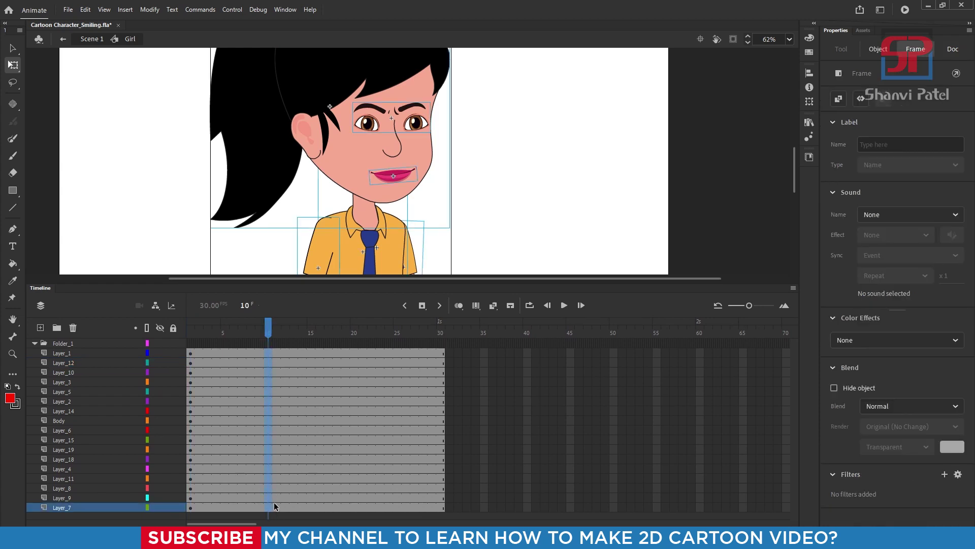
pyautogui.press('F6')
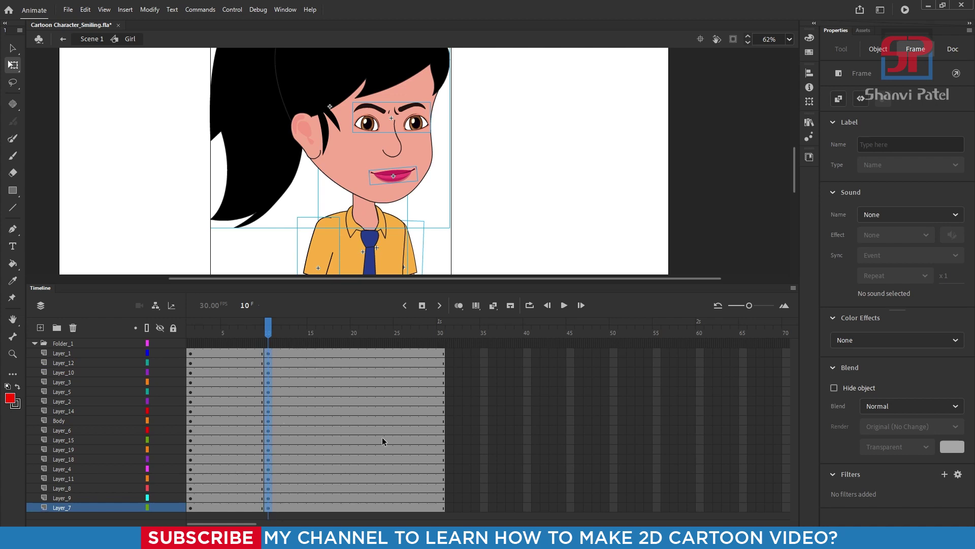
pyautogui.click(523, 165)
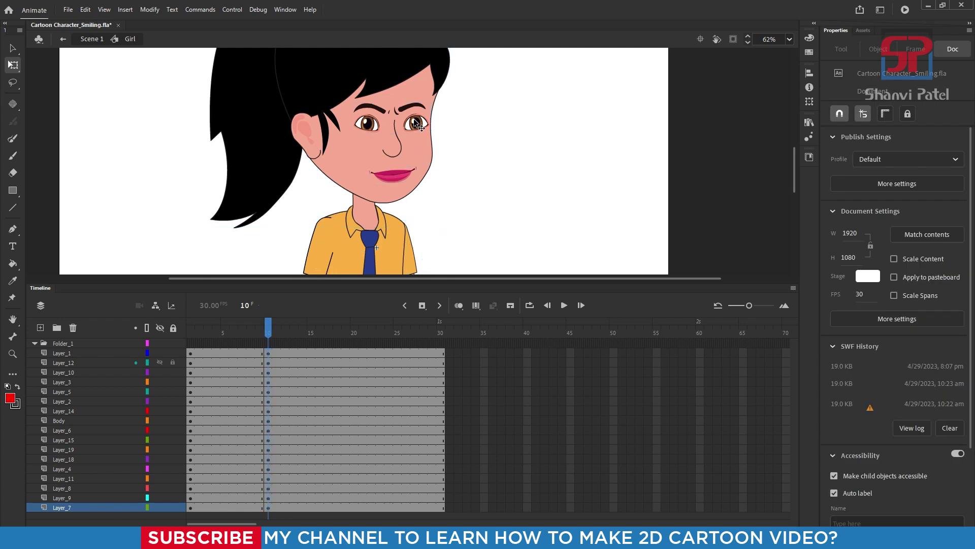
# Step: Set the mouth symbol's first looping frame to 17 at frame 10 for an open, laughing mouth
pyautogui.click(415, 153)
pyautogui.click(409, 176)
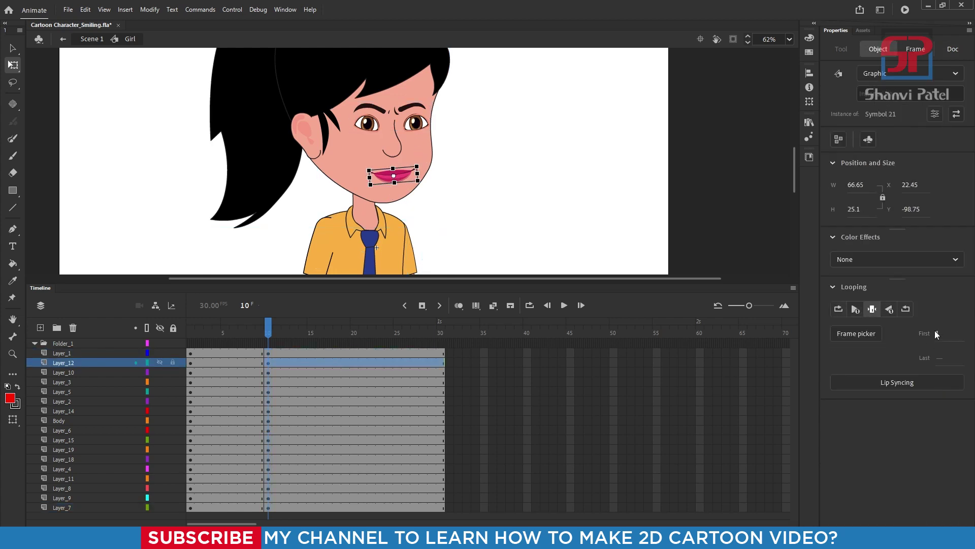
pyautogui.moveTo(938, 334); pyautogui.dragTo(947, 333)
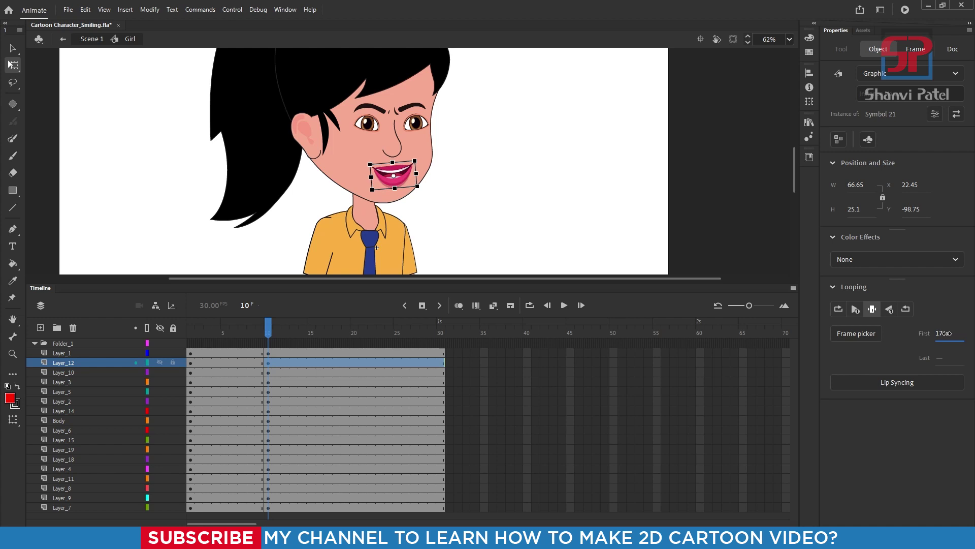
pyautogui.doubleClick(580, 169)
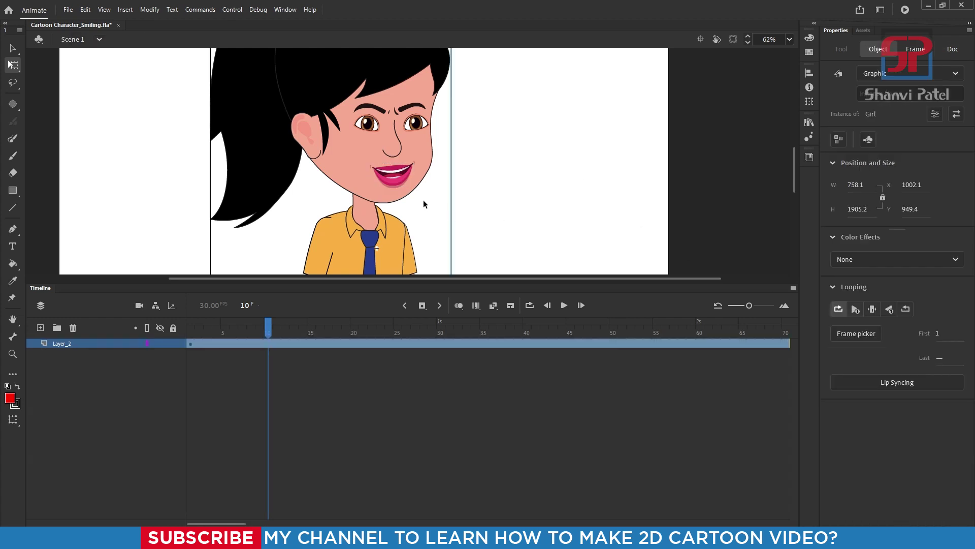
# Step: Inside the Girl symbol, set the eye and eyebrow symbol's first looping frame to 7 at frame 10 for closed, laughing eyes
pyautogui.doubleClick(409, 186)
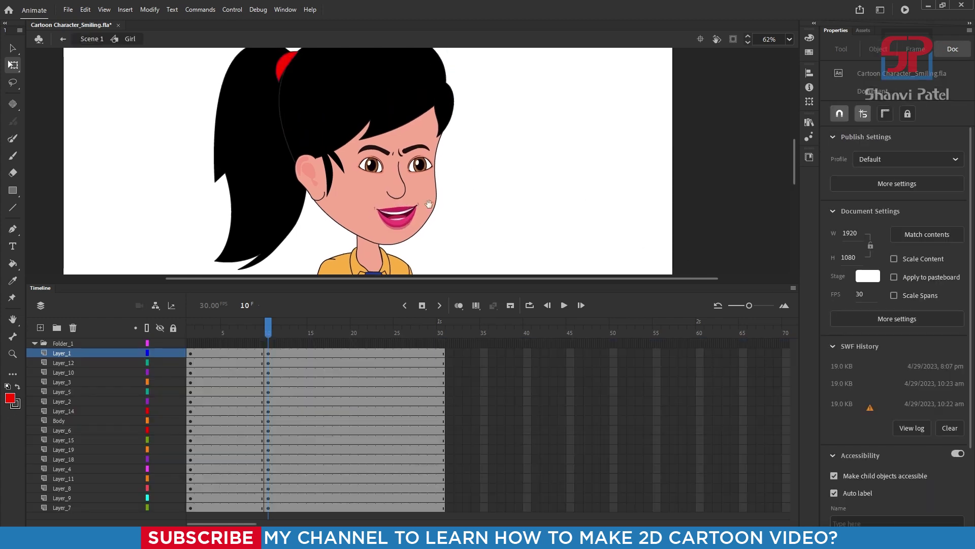
pyautogui.click(421, 167)
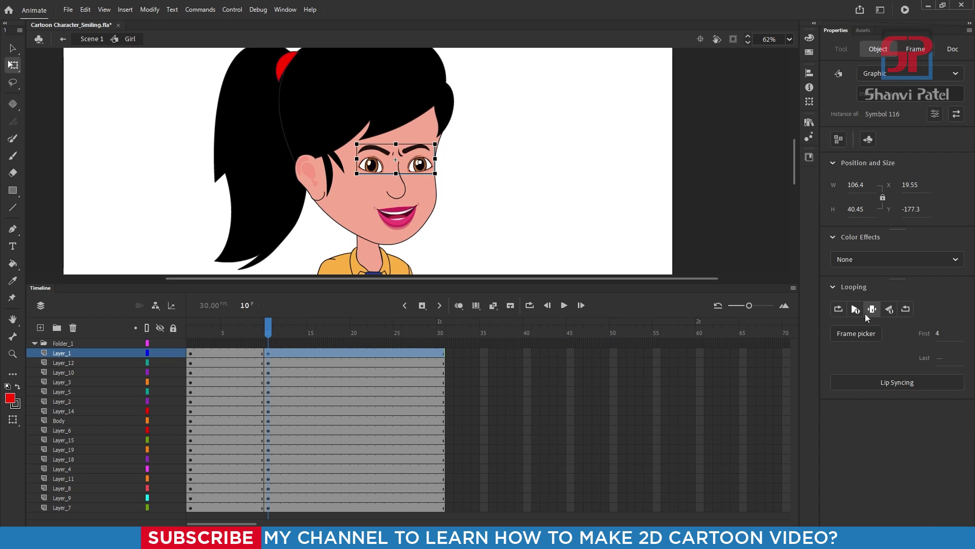
pyautogui.moveTo(937, 333); pyautogui.dragTo(972, 333)
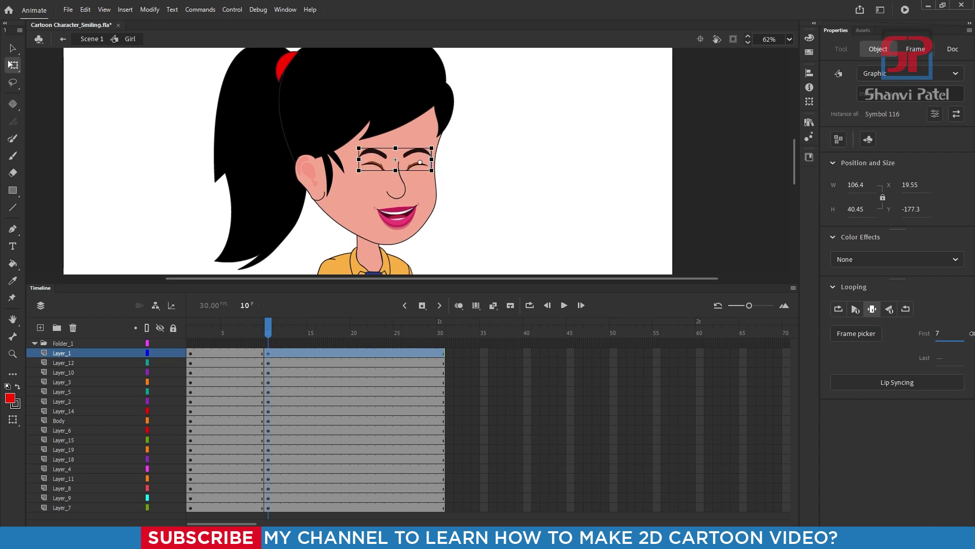
pyautogui.click(534, 153)
pyautogui.scroll(-5, 534, 160)
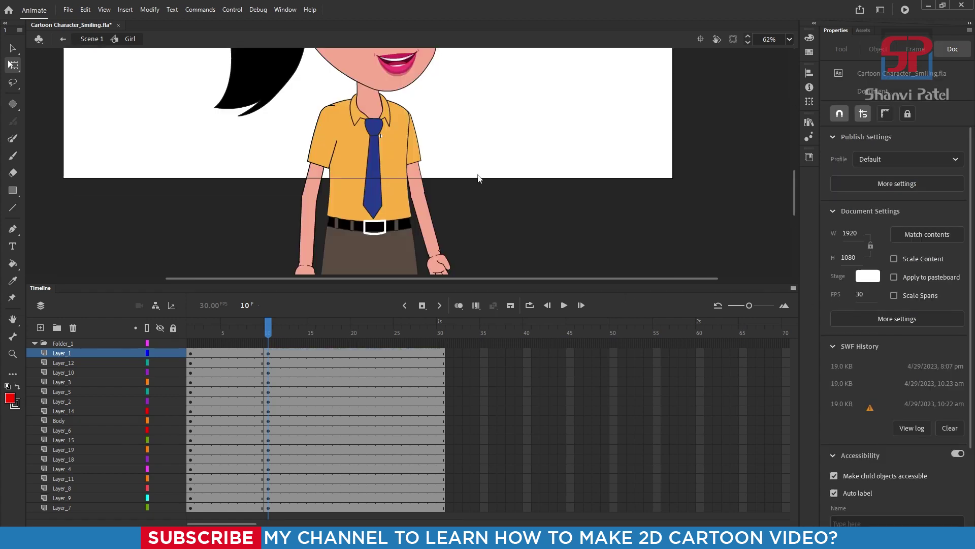
pyautogui.scroll(5, 426, 173)
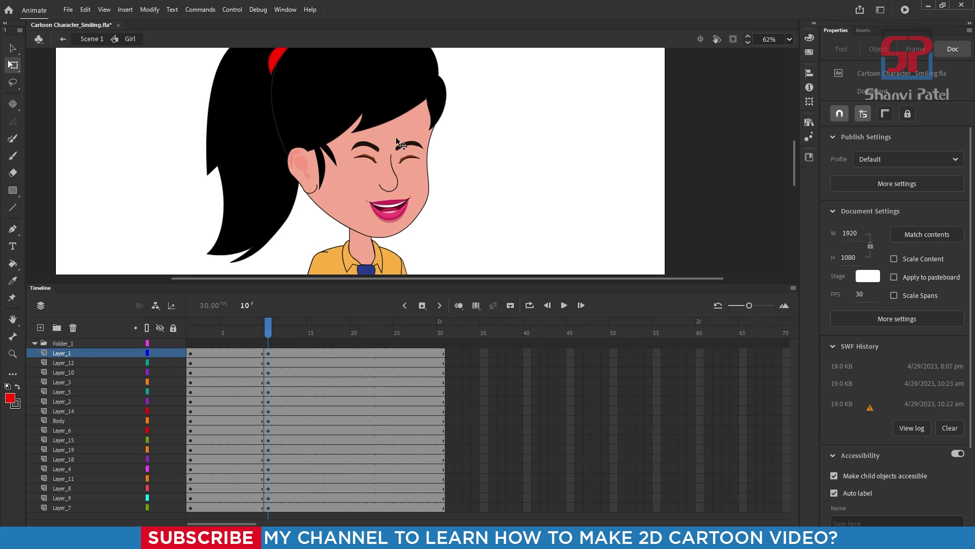
# Step: Insert keyframes at frame 25 on all layers of the Girl symbol
pyautogui.moveTo(269, 337)
pyautogui.mouseDown()
pyautogui.moveTo(189, 337)
pyautogui.moveTo(268, 340)
pyautogui.mouseUp()
pyautogui.moveTo(398, 349); pyautogui.dragTo(400, 509)
pyautogui.press('F6')
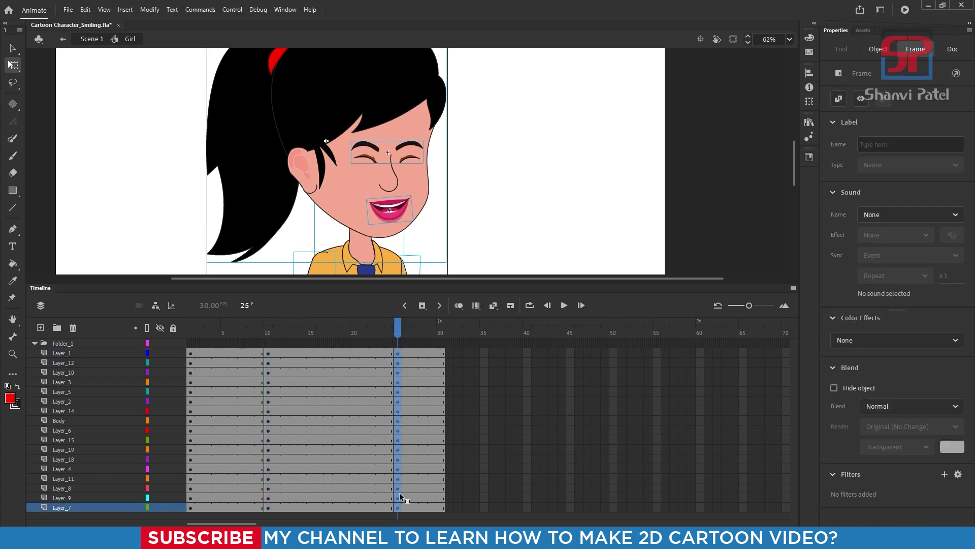
pyautogui.moveTo(398, 331); pyautogui.dragTo(399, 360)
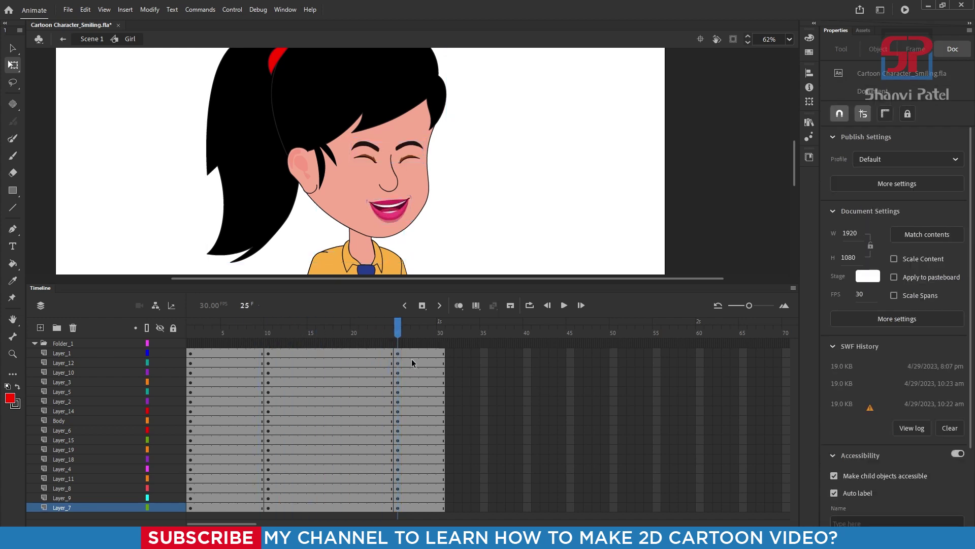
# Step: Insert extra frames after the frame 25 keyframes on all layers to extend the Girl symbol's animation beyond frame 30
pyautogui.moveTo(434, 421); pyautogui.dragTo(444, 509)
pyautogui.press('F5')
pyautogui.press('F5')
pyautogui.press('F5')
pyautogui.press('F5')
pyautogui.press('F5')
pyautogui.press('F5')
pyautogui.press('F5')
pyautogui.press('F5')
pyautogui.press('F5')
pyautogui.press('F5')
pyautogui.press('F5')
pyautogui.press('F5')
pyautogui.press('F5')
pyautogui.press('F5')
pyautogui.press('F5')
pyautogui.press('F5')
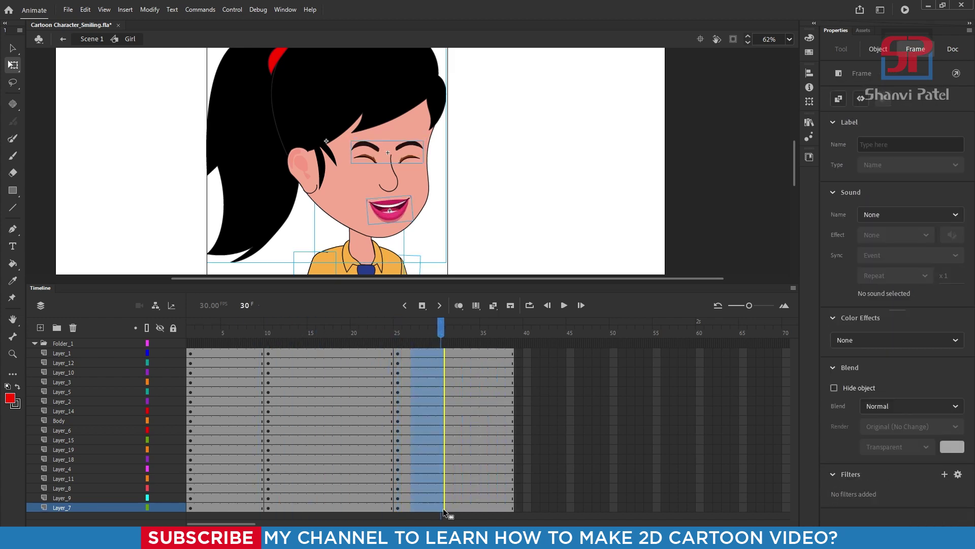
# Step: Insert more frames on all layers to extend the Girl symbol's animation to about frame 62
pyautogui.press('F5')
pyautogui.press('F5')
pyautogui.press('F5')
pyautogui.press('F5')
pyautogui.press('F5')
pyautogui.press('F5')
pyautogui.press('F5')
pyautogui.press('F5')
pyautogui.press('F5')
pyautogui.press('F5')
pyautogui.press('F5')
pyautogui.press('F5')
pyautogui.press('F5')
pyautogui.press('F5')
pyautogui.press('F5')
pyautogui.press('F5')
# Step: At frame 25, change the mouth symbol's first looping frame to an angry mouth with clenched teeth
pyautogui.click(354, 330)
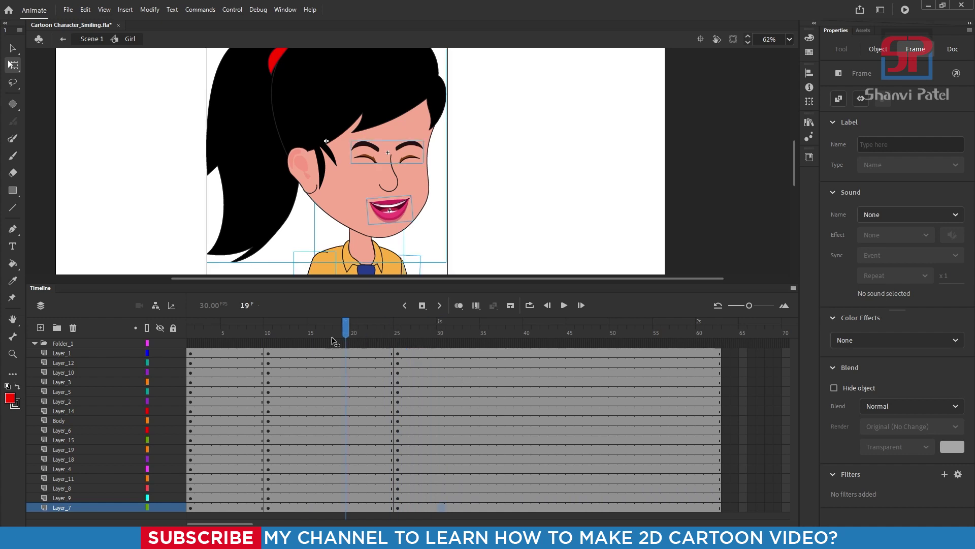
pyautogui.moveTo(360, 354); pyautogui.dragTo(397, 360)
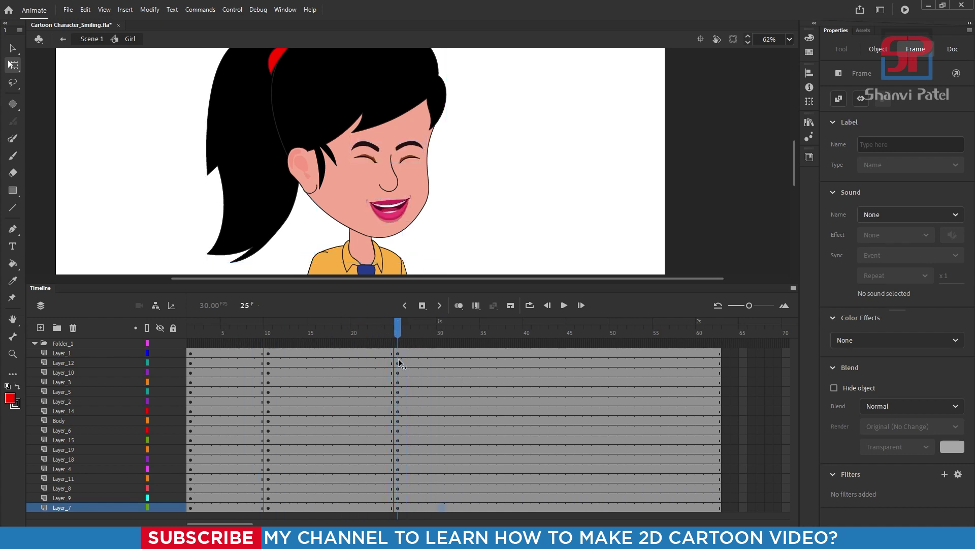
pyautogui.click(390, 209)
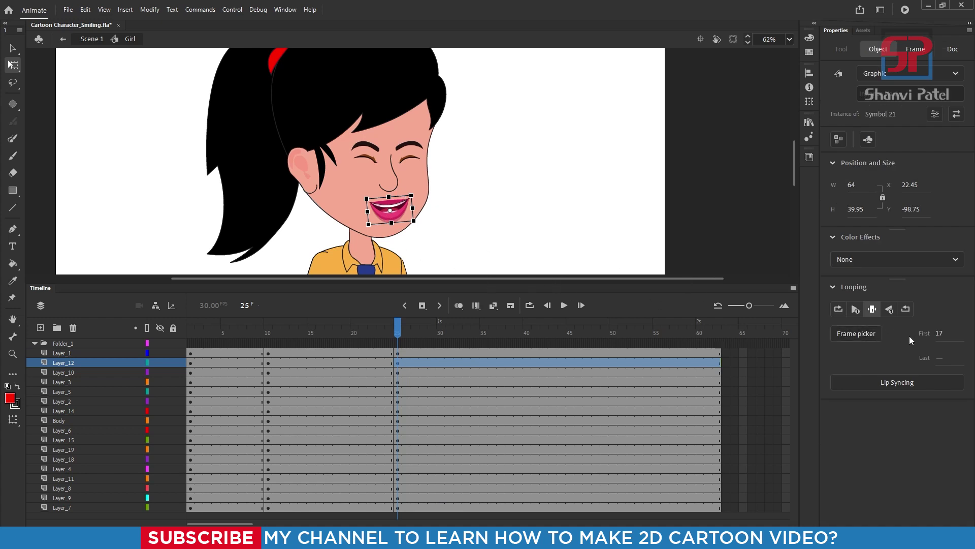
pyautogui.moveTo(936, 341); pyautogui.dragTo(950, 334)
pyautogui.click(560, 183)
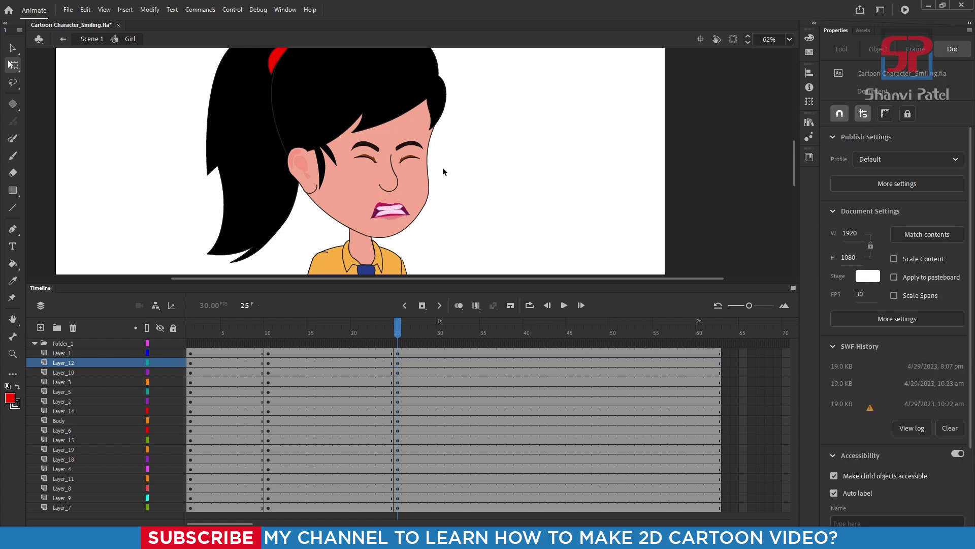
# Step: Set the eye and eyebrow symbol's first looping frame to 4 at frame 25 for open, angry eyes
pyautogui.click(411, 161)
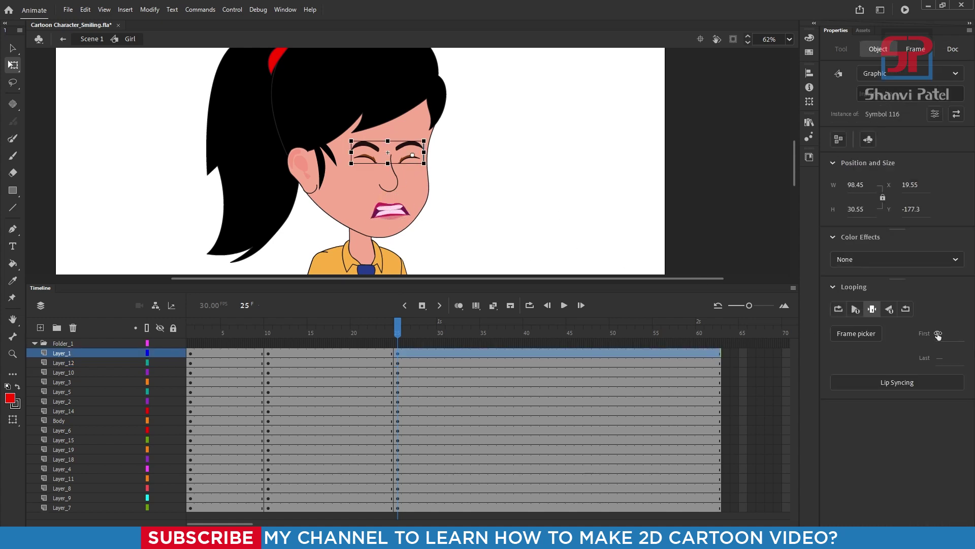
pyautogui.moveTo(945, 333); pyautogui.dragTo(945, 337)
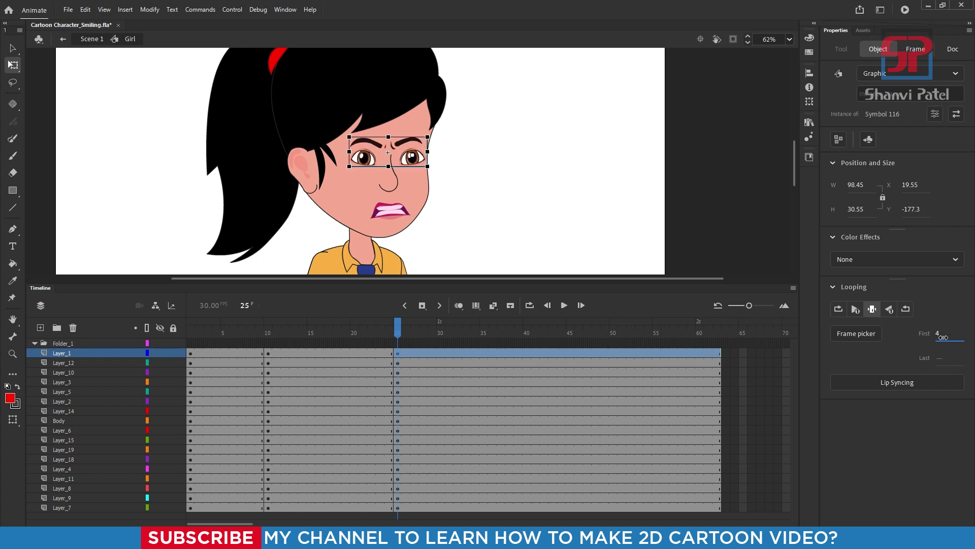
pyautogui.click(514, 186)
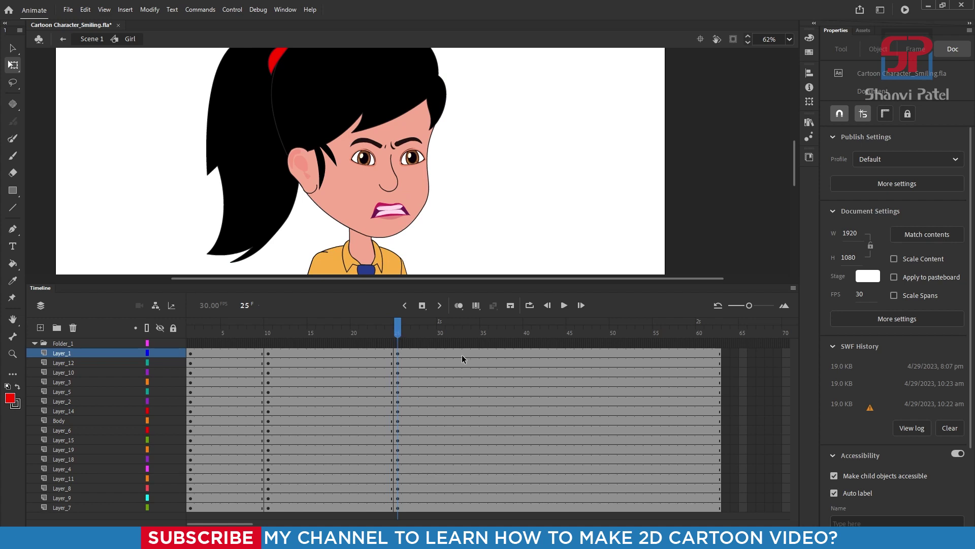
# Step: Insert keyframes at frame 35 on all layers of the Girl symbol
pyautogui.moveTo(483, 353); pyautogui.dragTo(480, 479)
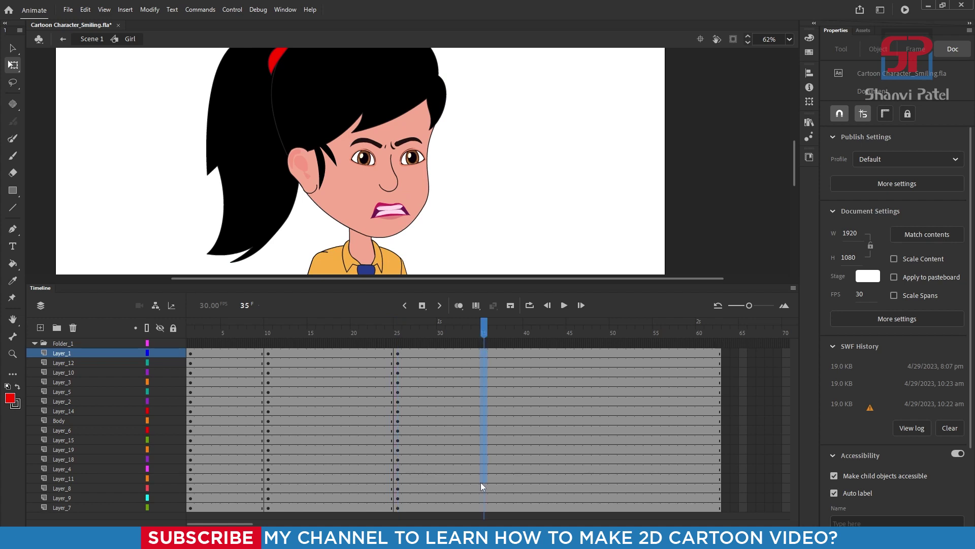
pyautogui.press('F6')
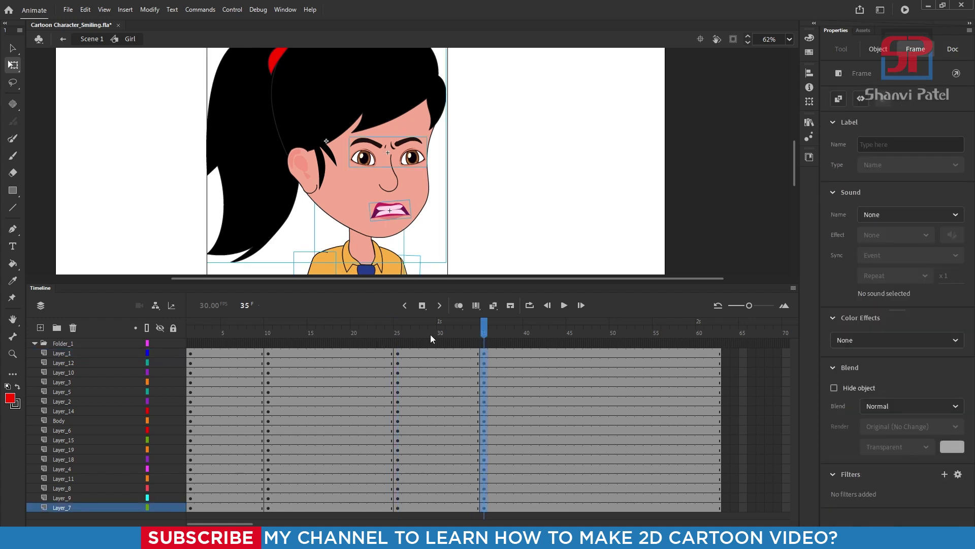
pyautogui.moveTo(488, 334)
pyautogui.mouseDown()
pyautogui.moveTo(376, 334)
pyautogui.moveTo(487, 338)
pyautogui.mouseUp()
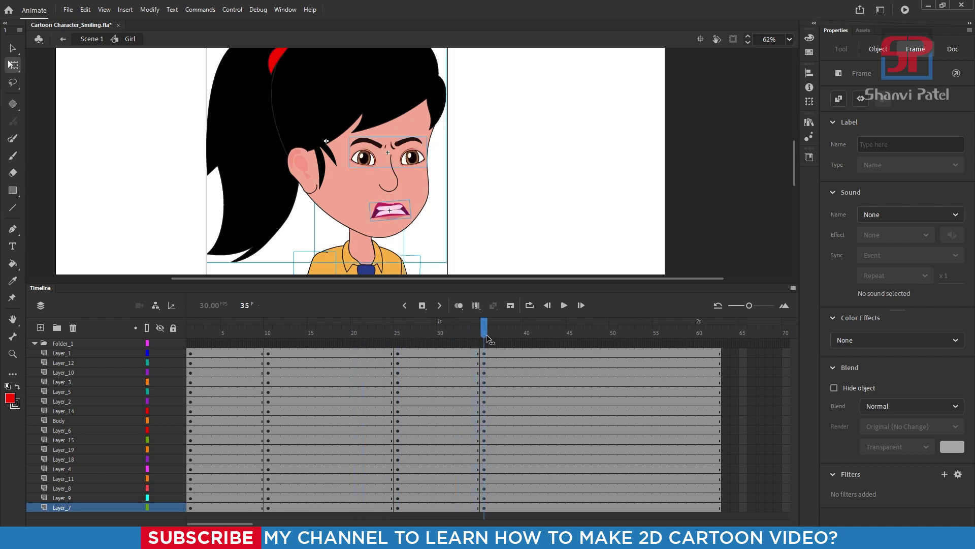
pyautogui.click(562, 176)
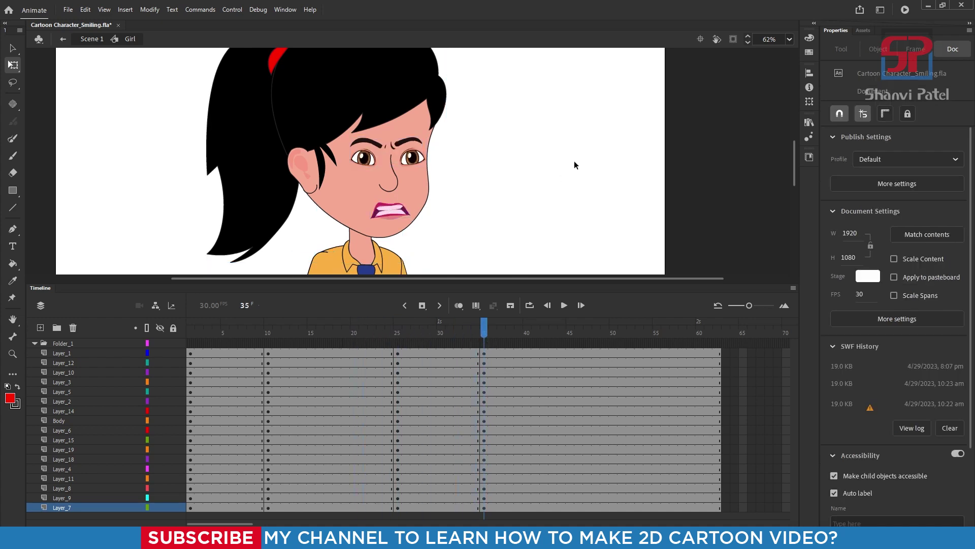
# Step: Set the mouth symbol's first looping frame to 30 at frame 35 for a closed, displeased mouth
pyautogui.click(394, 215)
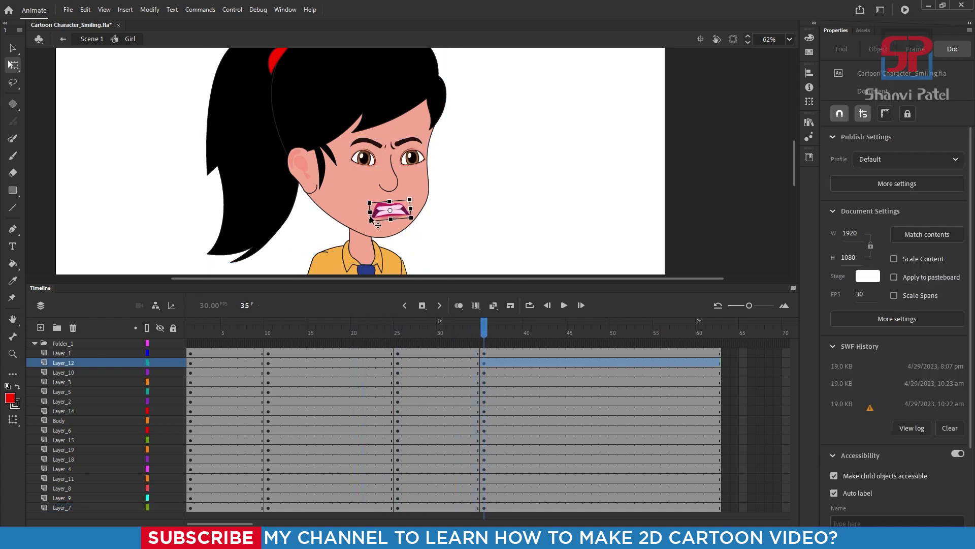
pyautogui.moveTo(938, 334); pyautogui.dragTo(943, 333)
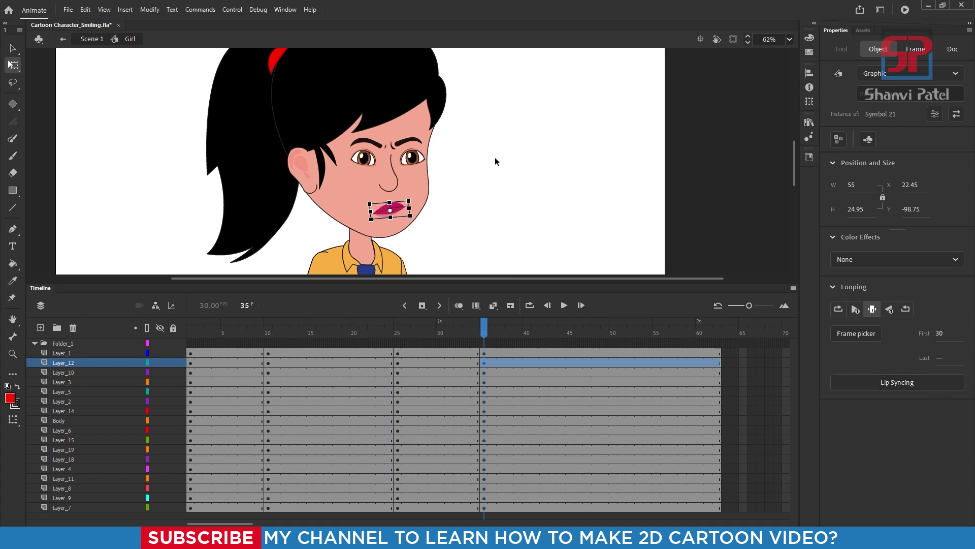
pyautogui.click(520, 194)
# Step: Set the eye and eyebrow symbol's first looping frame to 1 at frame 35 for a frowning look
pyautogui.click(407, 160)
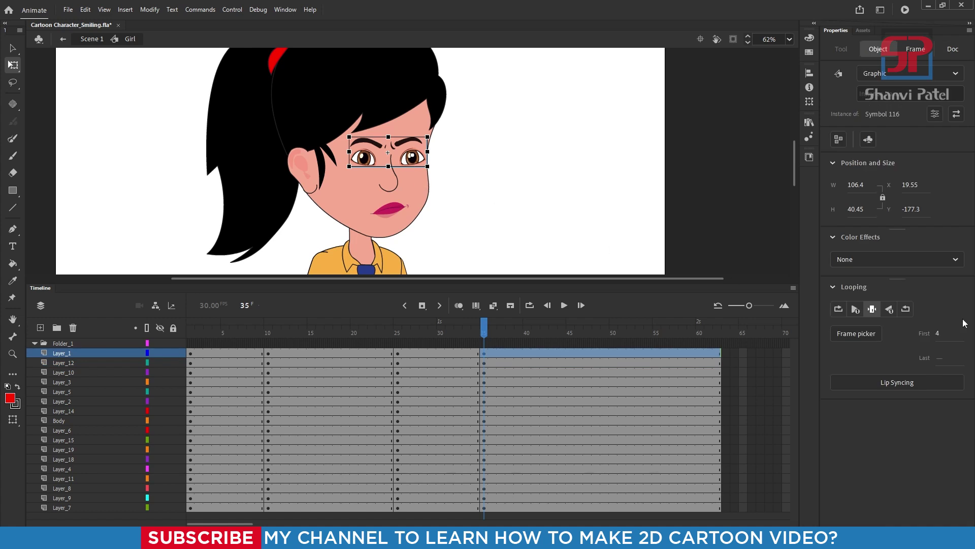
pyautogui.write('1')
pyautogui.press('Return')
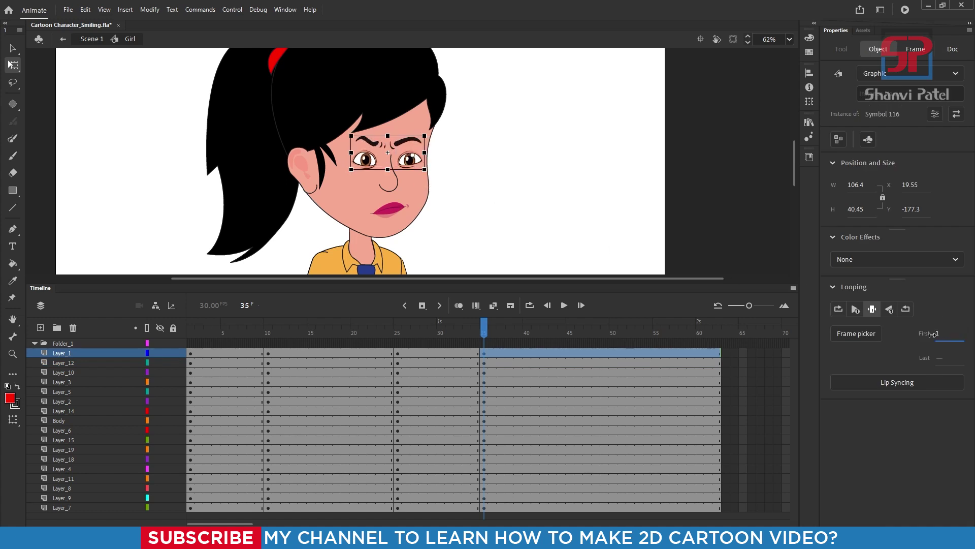
pyautogui.click(532, 186)
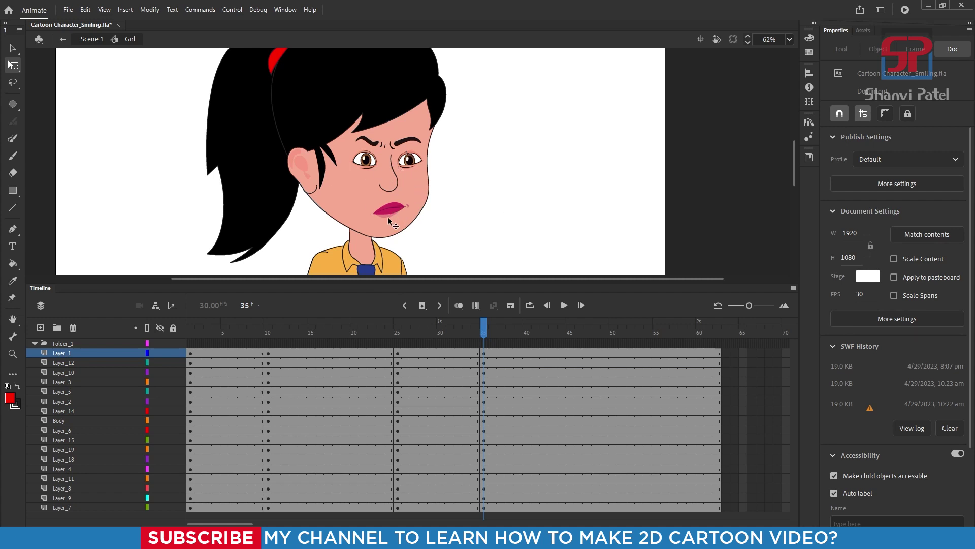
# Step: Scrub the Girl symbol's animation back from frame 35 to frame 10 to review the facial expressions
pyautogui.moveTo(486, 330); pyautogui.dragTo(420, 382)
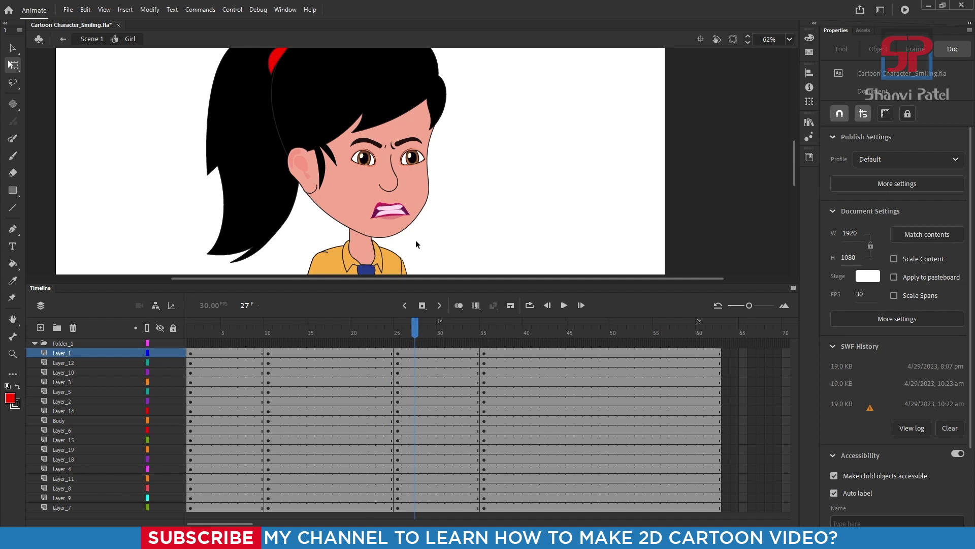
pyautogui.moveTo(415, 325); pyautogui.dragTo(269, 373)
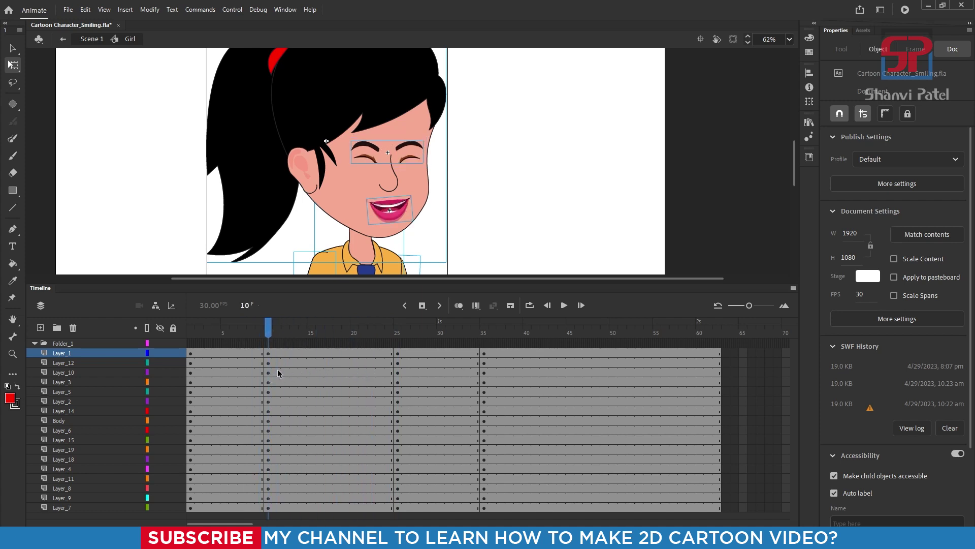
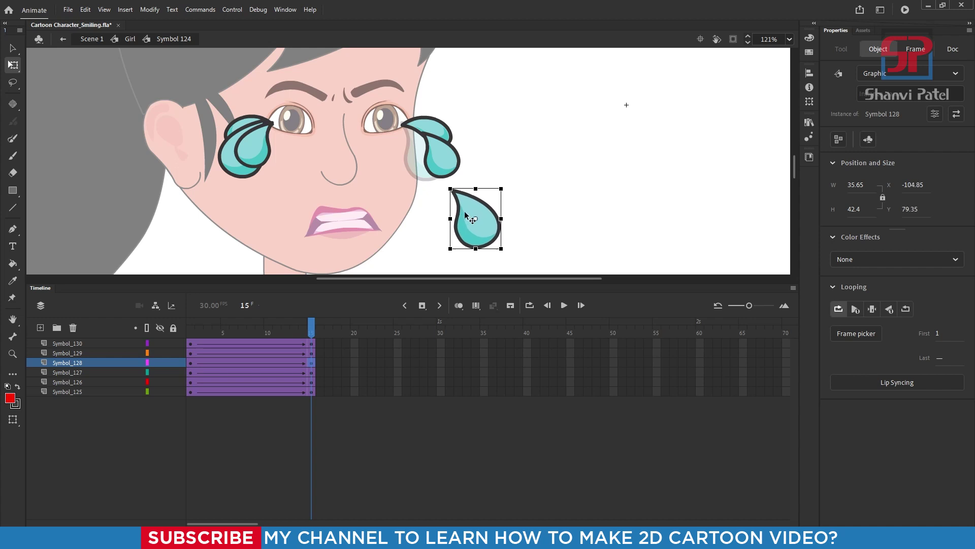
# Step: At frame 15, move the remaining teardrops beside both eyes outward and downward to their end positions
pyautogui.moveTo(444, 157); pyautogui.dragTo(502, 193)
pyautogui.moveTo(433, 128); pyautogui.dragTo(477, 170)
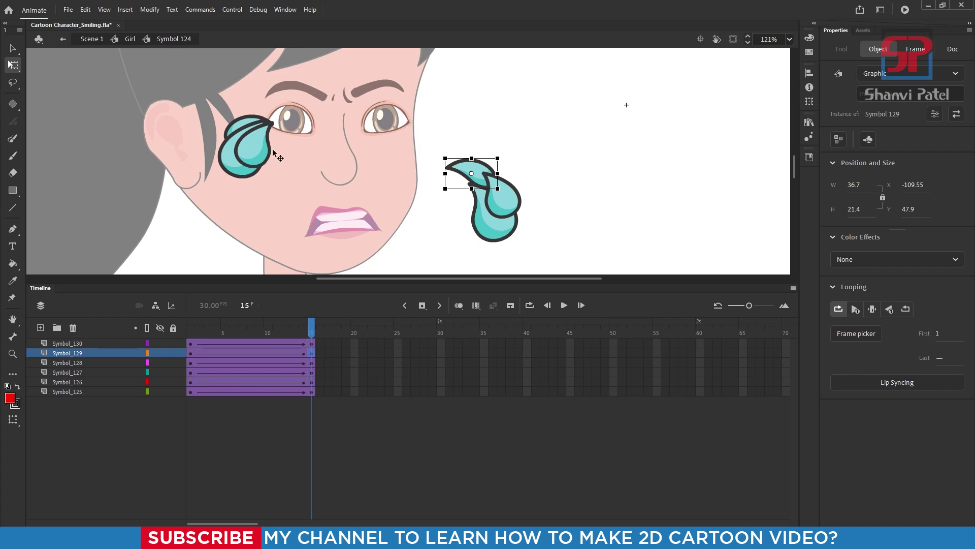
pyautogui.moveTo(229, 161); pyautogui.dragTo(184, 224)
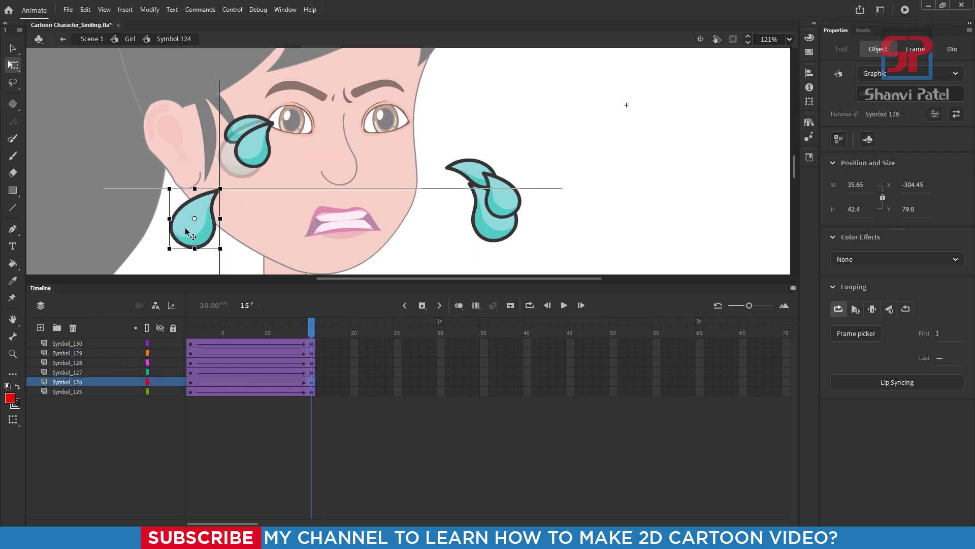
pyautogui.moveTo(241, 153); pyautogui.dragTo(210, 211)
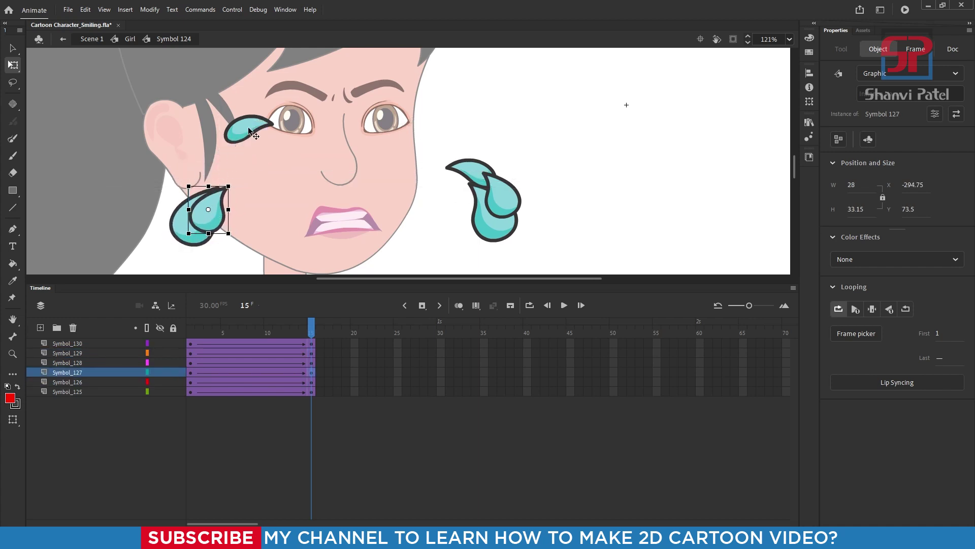
pyautogui.moveTo(248, 126); pyautogui.dragTo(201, 178)
# Step: Move the Symbol_126 layer to the bottom of the layer stack and the Symbol_128 layer directly above it
pyautogui.moveTo(309, 325); pyautogui.dragTo(183, 350)
pyautogui.click(217, 264)
pyautogui.click(235, 170)
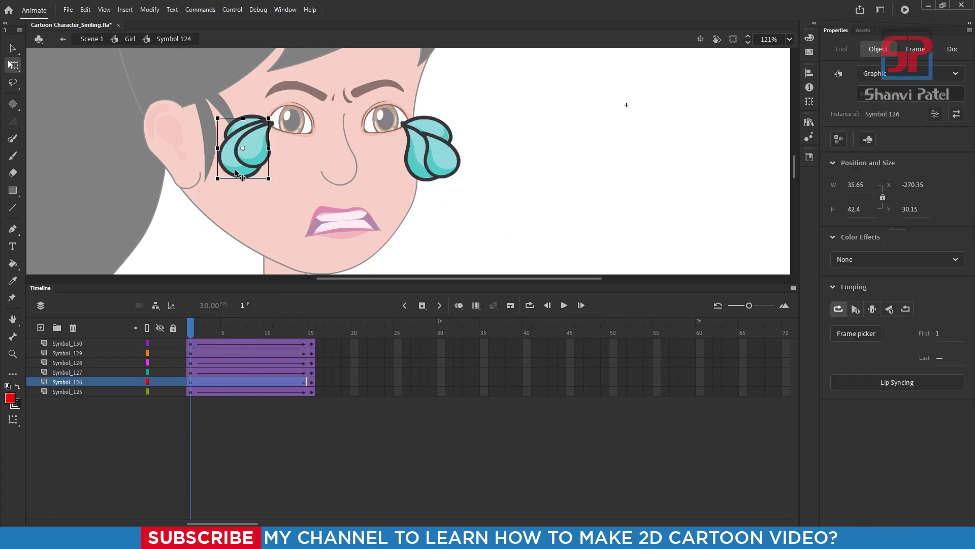
pyautogui.moveTo(69, 381); pyautogui.dragTo(67, 399)
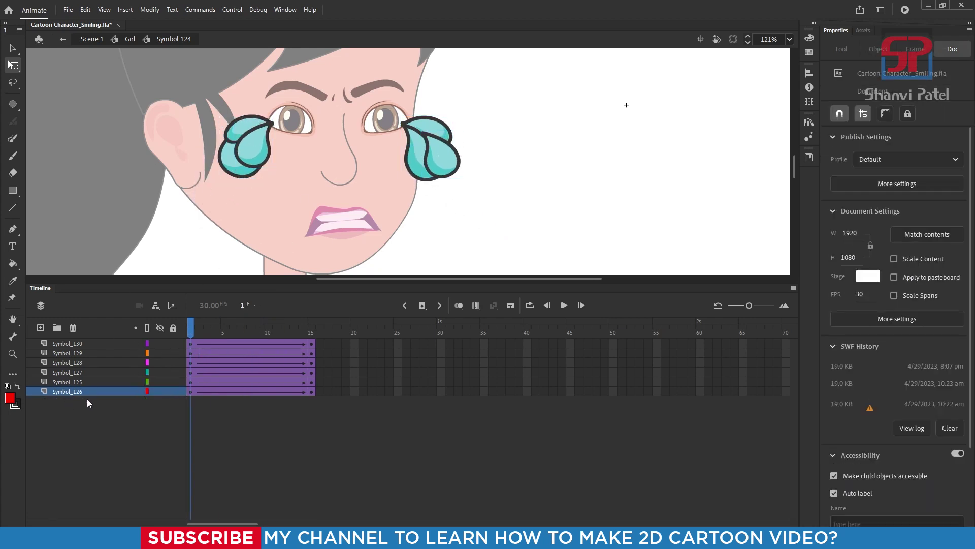
pyautogui.click(431, 170)
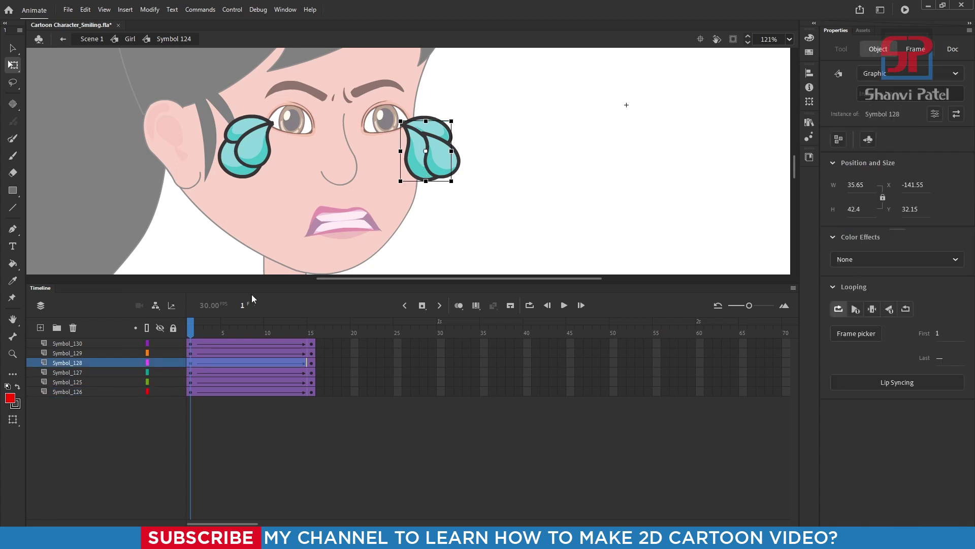
pyautogui.moveTo(65, 360); pyautogui.dragTo(68, 384)
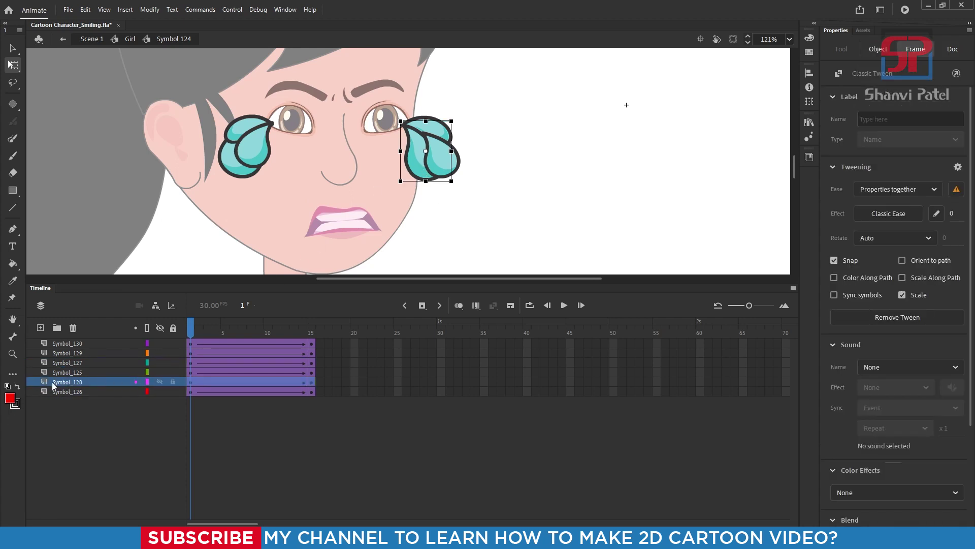
pyautogui.click(478, 172)
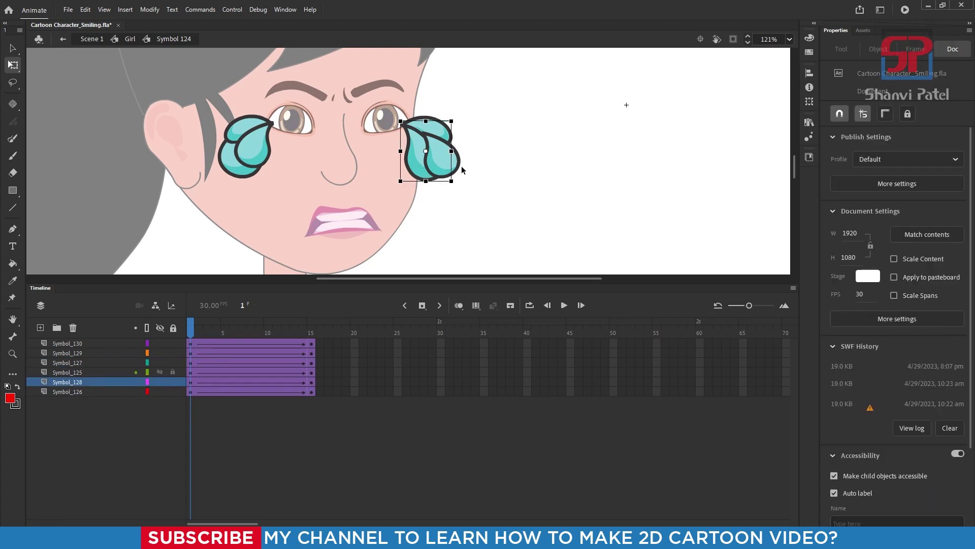
pyautogui.click(415, 150)
pyautogui.moveTo(414, 151); pyautogui.dragTo(385, 166)
pyautogui.hotkey('ctrl', 'z')
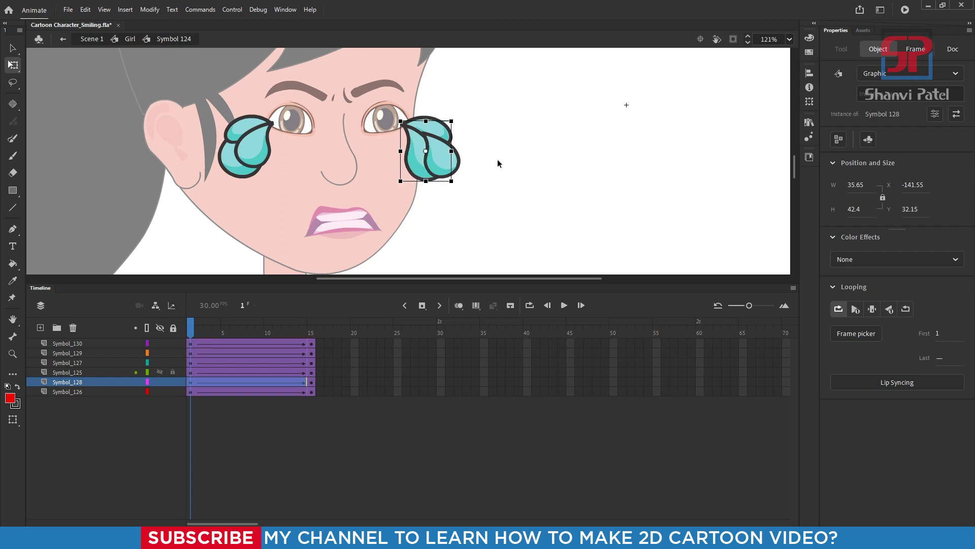
# Step: Move the Symbol_129 layer directly above the Symbol_128 layer
pyautogui.click(498, 160)
pyautogui.click(450, 138)
pyautogui.moveTo(449, 137)
pyautogui.mouseDown()
pyautogui.moveTo(453, 117)
pyautogui.moveTo(440, 131)
pyautogui.mouseUp()
pyautogui.moveTo(79, 351); pyautogui.dragTo(73, 377)
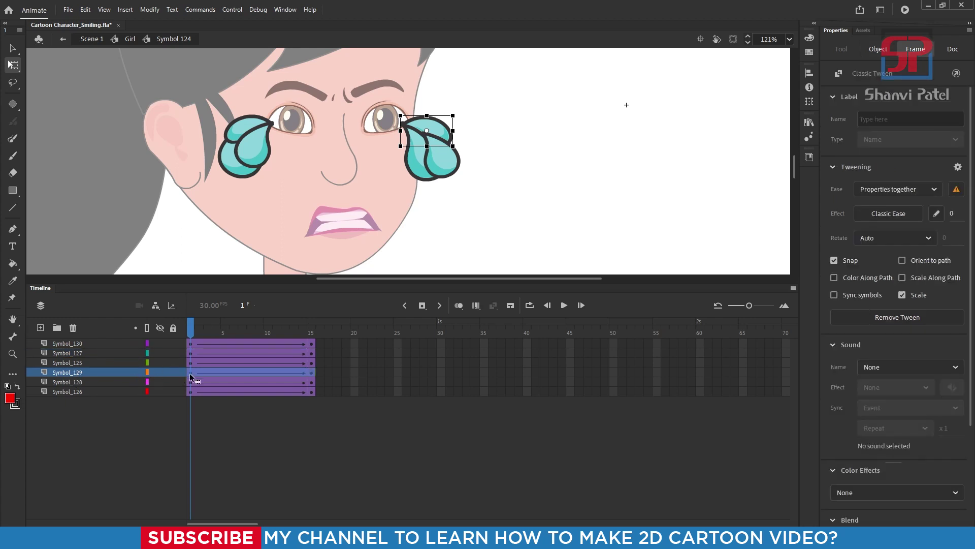
# Step: Delay the Symbol_129 and Symbol_125 teardrops so their animations start at frame 3
pyautogui.moveTo(190, 373); pyautogui.dragTo(208, 379)
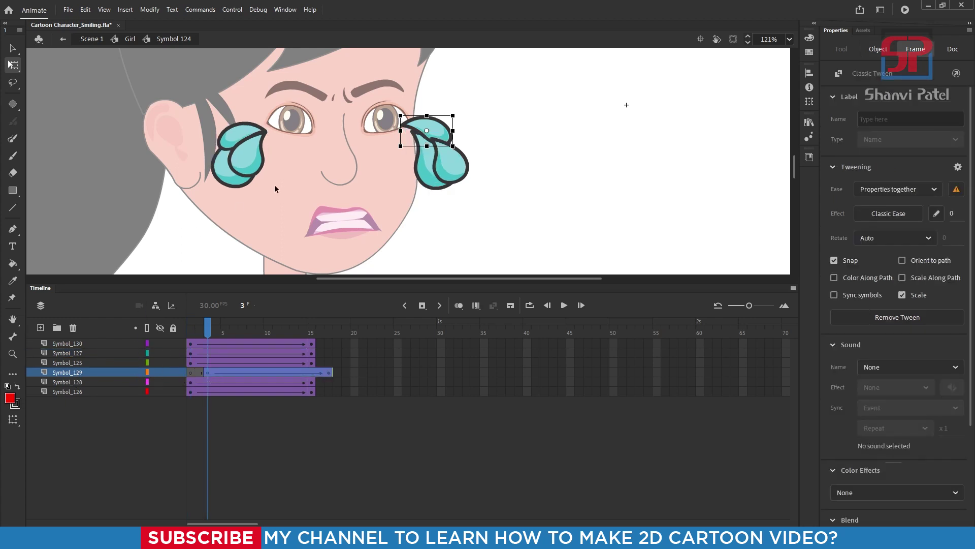
pyautogui.moveTo(244, 135); pyautogui.dragTo(254, 156)
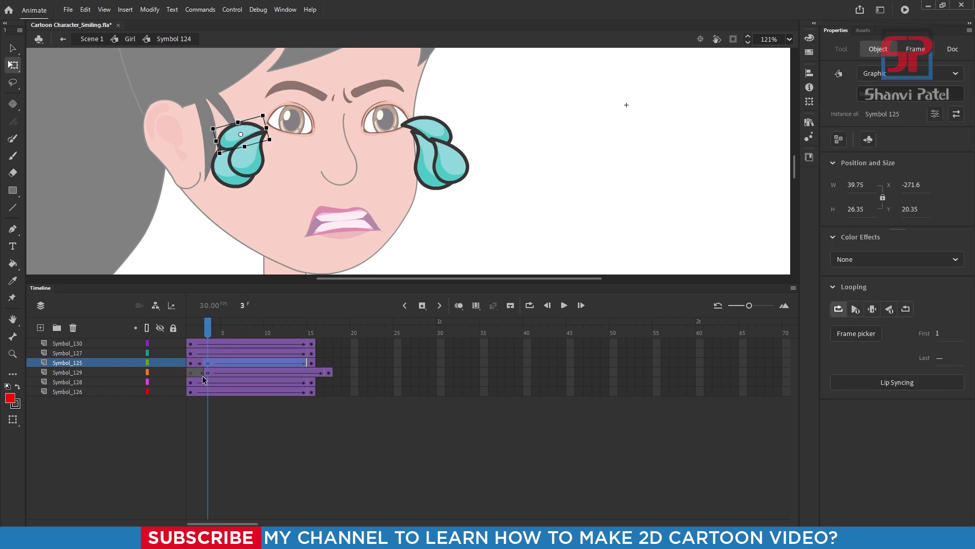
pyautogui.hotkey('ctrl', 'z')
pyautogui.moveTo(193, 364); pyautogui.dragTo(214, 364)
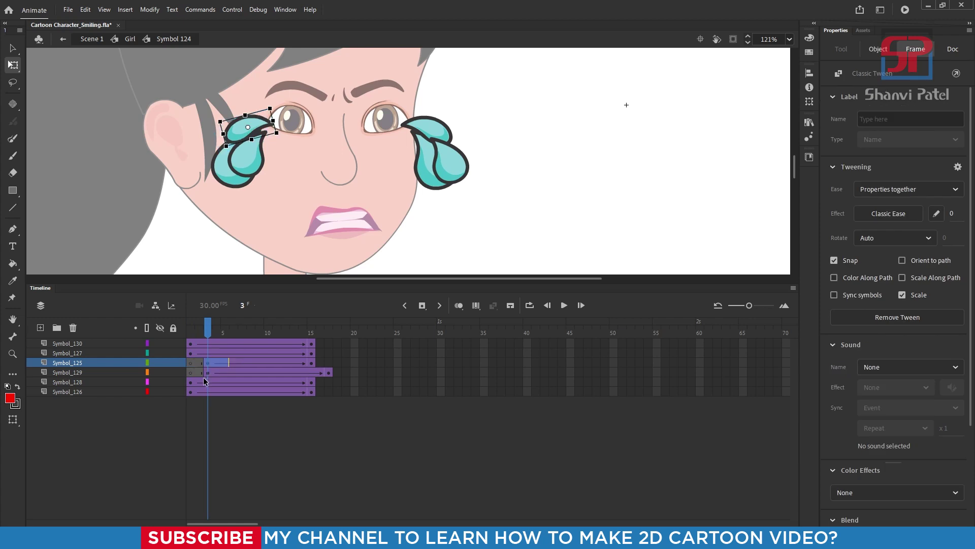
# Step: Delay the Symbol_127 and Symbol_130 teardrops so their animations start at frame 5
pyautogui.moveTo(208, 326)
pyautogui.mouseDown()
pyautogui.moveTo(182, 329)
pyautogui.moveTo(255, 330)
pyautogui.moveTo(209, 339)
pyautogui.mouseUp()
pyautogui.click(174, 264)
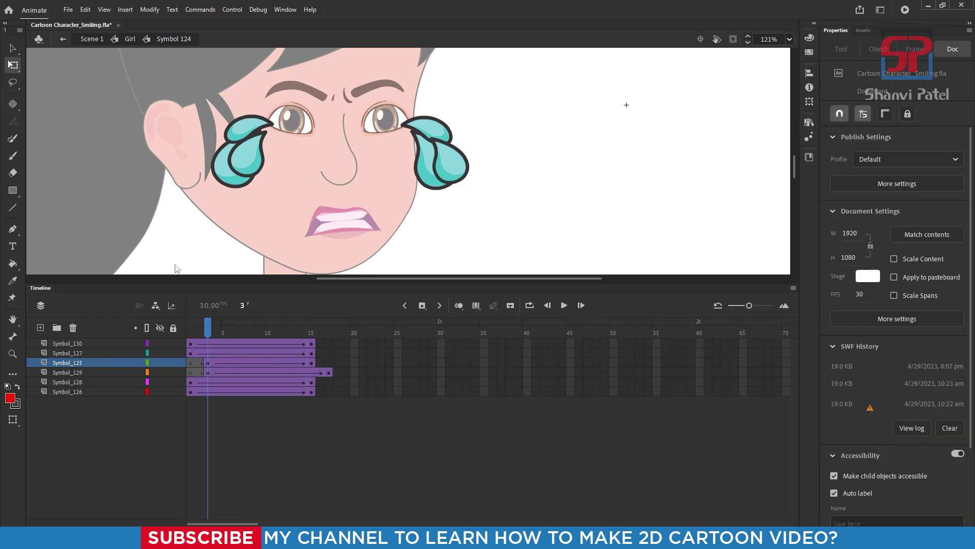
pyautogui.click(226, 175)
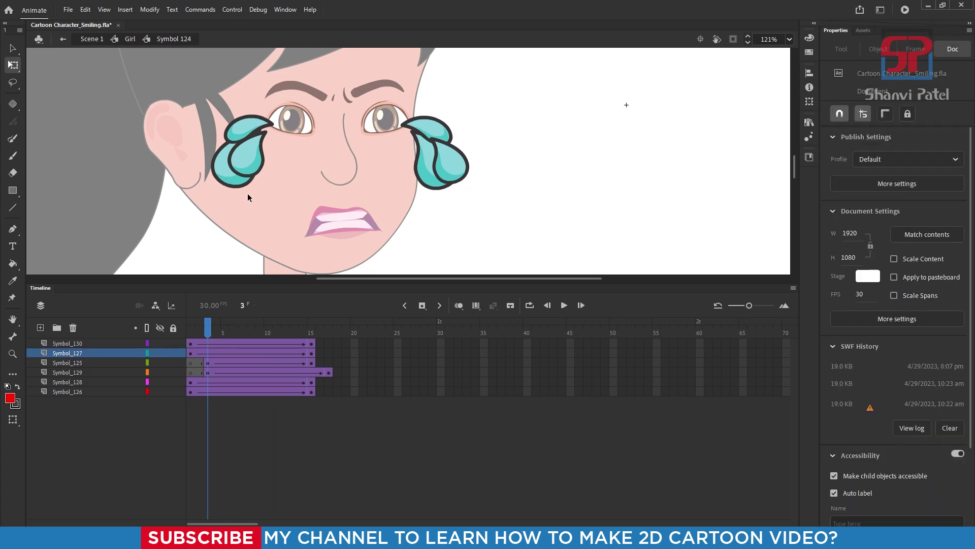
pyautogui.click(190, 354)
pyautogui.moveTo(226, 355); pyautogui.dragTo(257, 340)
pyautogui.click(191, 345)
# Step: Insert blank frames so Symbol_125 and Symbol_129 start at frame 5 and Symbol_127 and Symbol_130 start at frame 8
pyautogui.moveTo(192, 345); pyautogui.dragTo(199, 373)
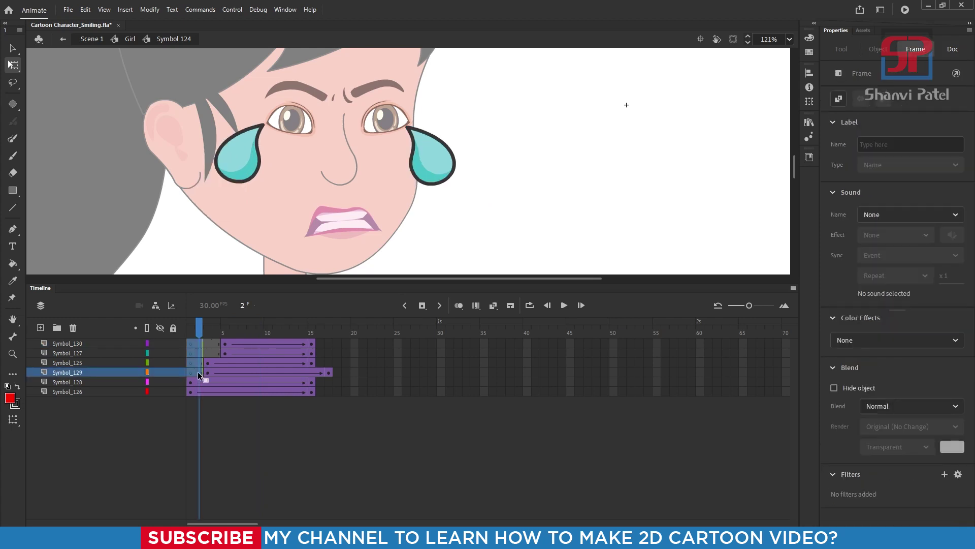
pyautogui.press('F5')
pyautogui.moveTo(230, 344); pyautogui.dragTo(230, 354)
pyautogui.press('F5')
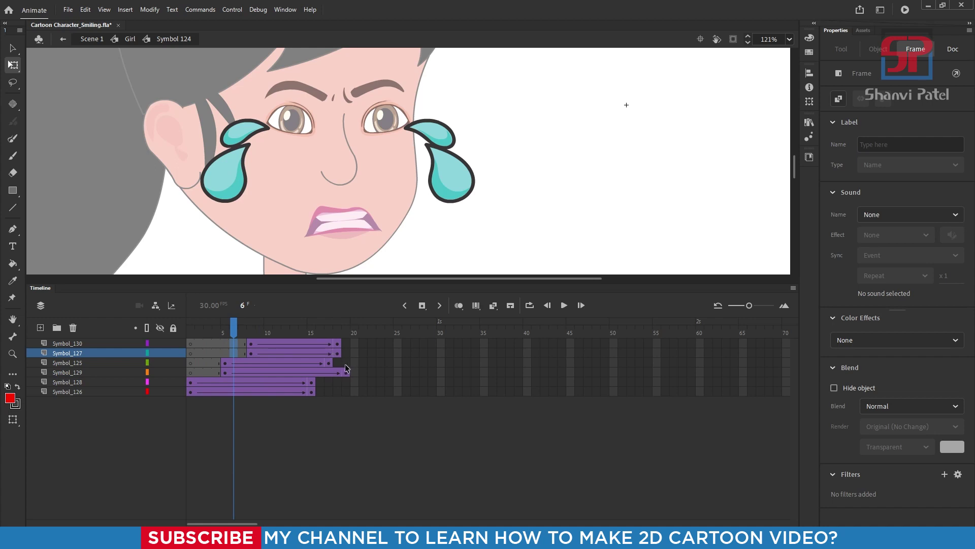
# Step: Extend the Symbol_125 tween to frame 18 and shorten the Symbol_126 and Symbol_128 tweens to end at frame 9
pyautogui.click(301, 362)
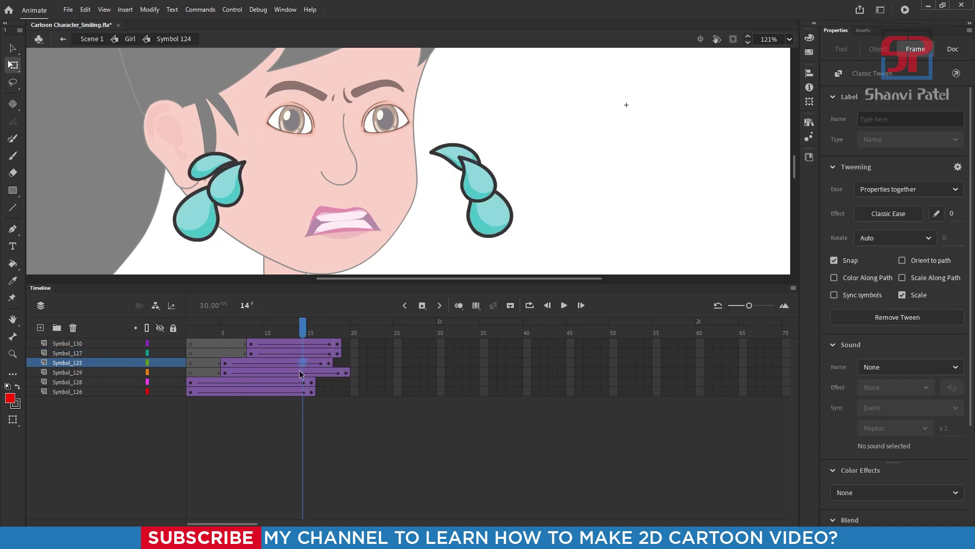
pyautogui.press('F5')
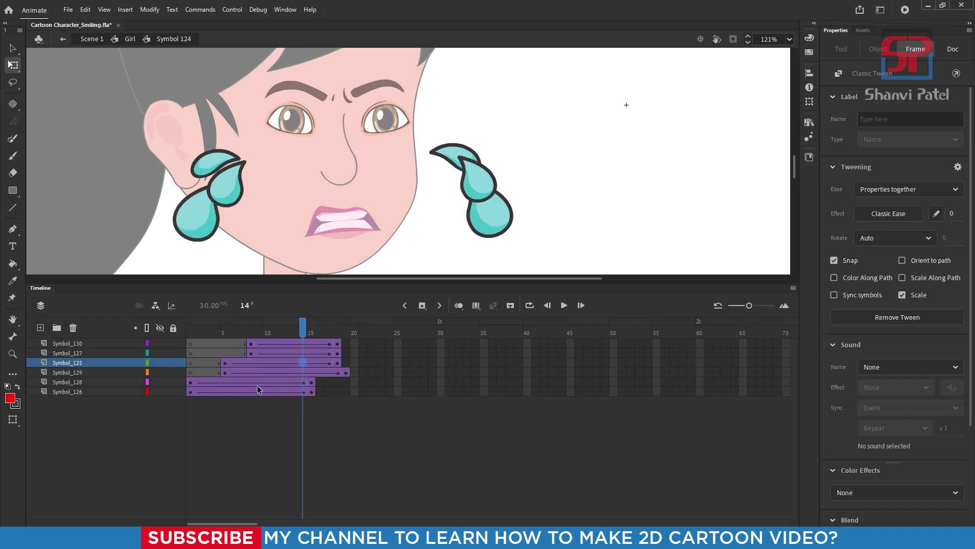
pyautogui.moveTo(221, 382); pyautogui.dragTo(230, 392)
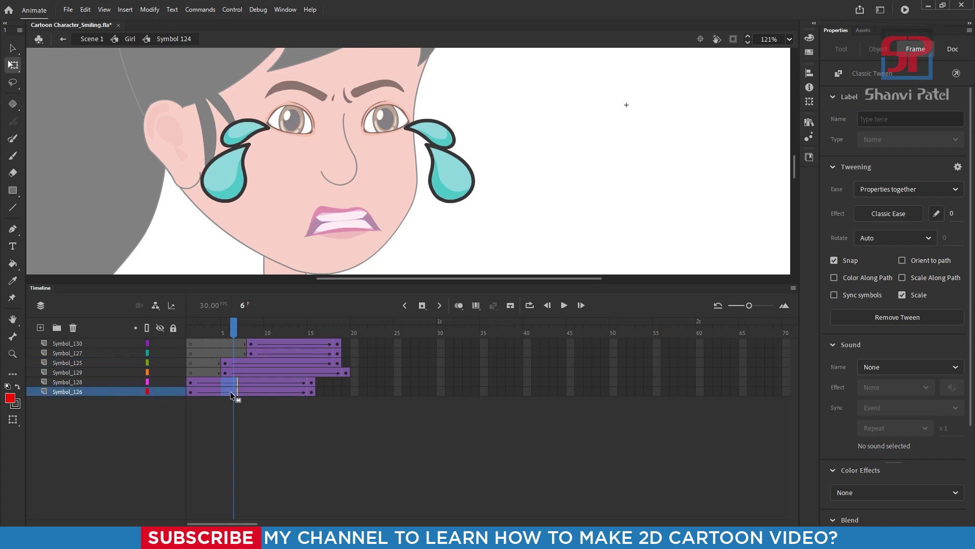
pyautogui.hotkey('shift', 'F5')
pyautogui.hotkey('shift', 'F5')
pyautogui.hotkey('shift', 'F5')
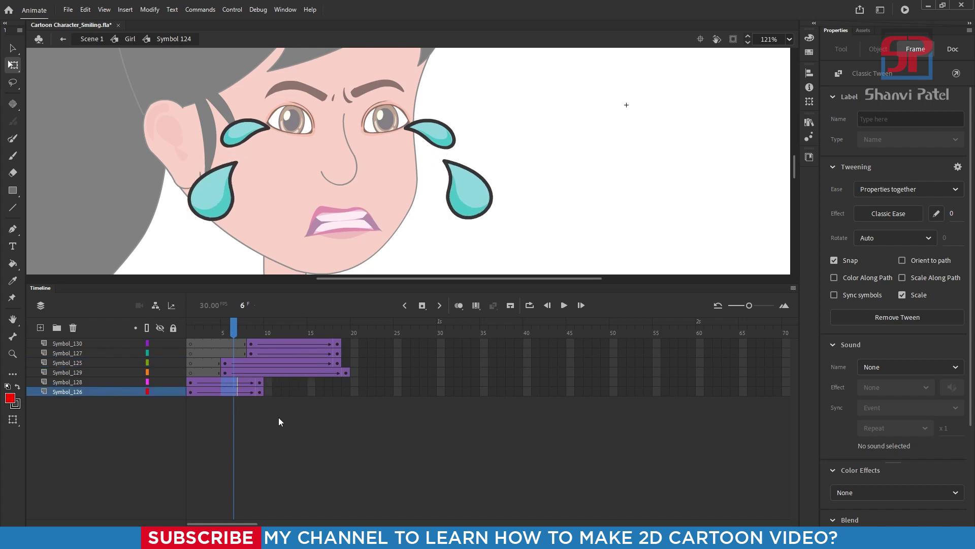
pyautogui.click(278, 416)
# Step: Remove frames from the Symbol_125 and Symbol_129 tweens so both end at frame 14
pyautogui.moveTo(263, 363); pyautogui.dragTo(267, 370)
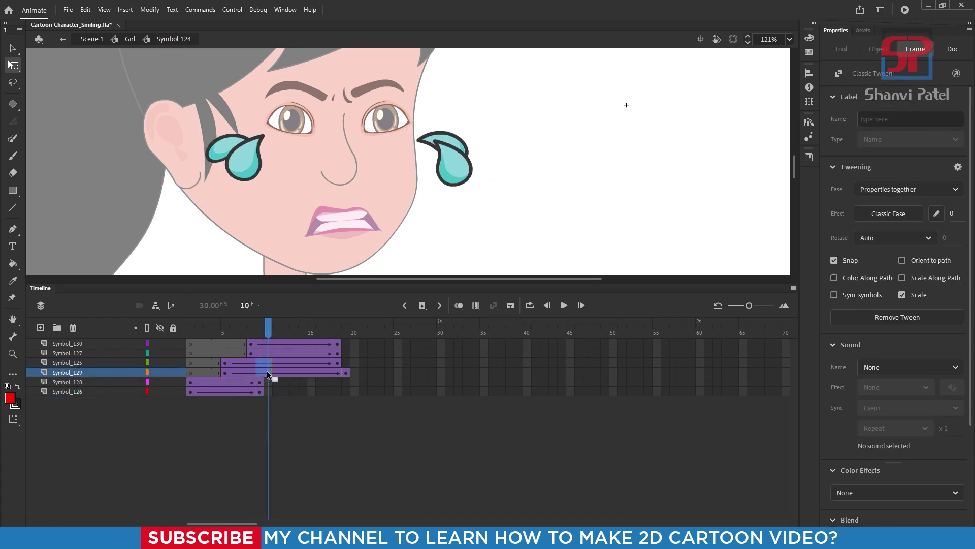
pyautogui.hotkey('shift', 'F5')
pyautogui.hotkey('shift', 'F5')
pyautogui.click(303, 402)
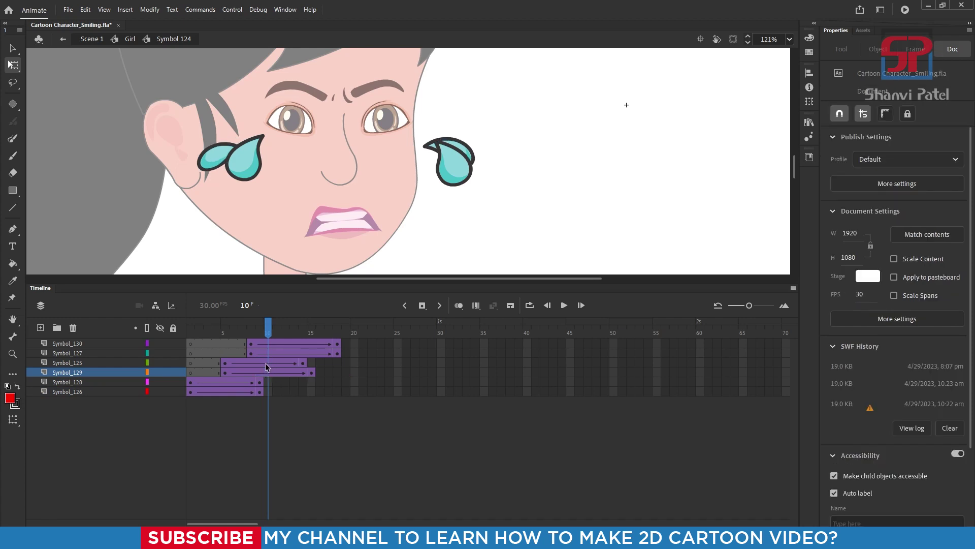
pyautogui.moveTo(266, 375); pyautogui.dragTo(273, 364)
pyautogui.hotkey('shift', 'F5')
pyautogui.click(283, 390)
pyautogui.click(272, 364)
pyautogui.press('F5')
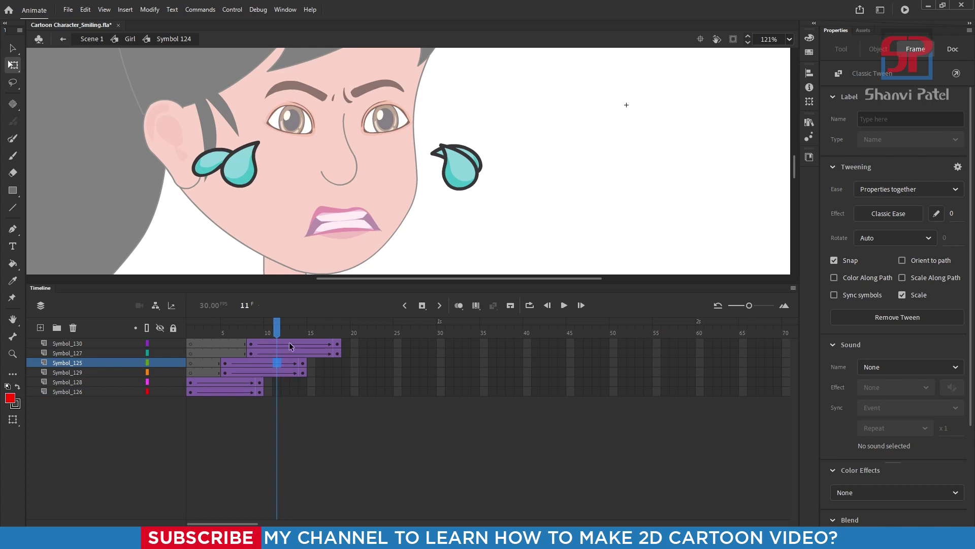
# Step: Shorten the Symbol_127 and Symbol_130 tweens to end at frame 15
pyautogui.click(287, 353)
pyautogui.hotkey('shift', 'F5')
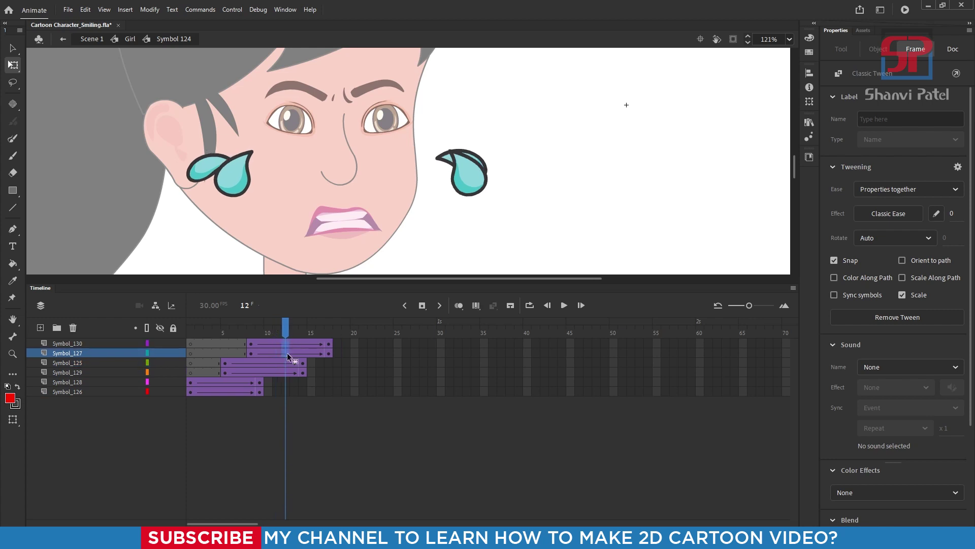
pyautogui.hotkey('shift', 'F5')
pyautogui.hotkey('shift', 'F5')
# Step: Shorten the Symbol_125 and Symbol_129 tweens to end at frame 13 and scrub through the tear animation
pyautogui.click(260, 371)
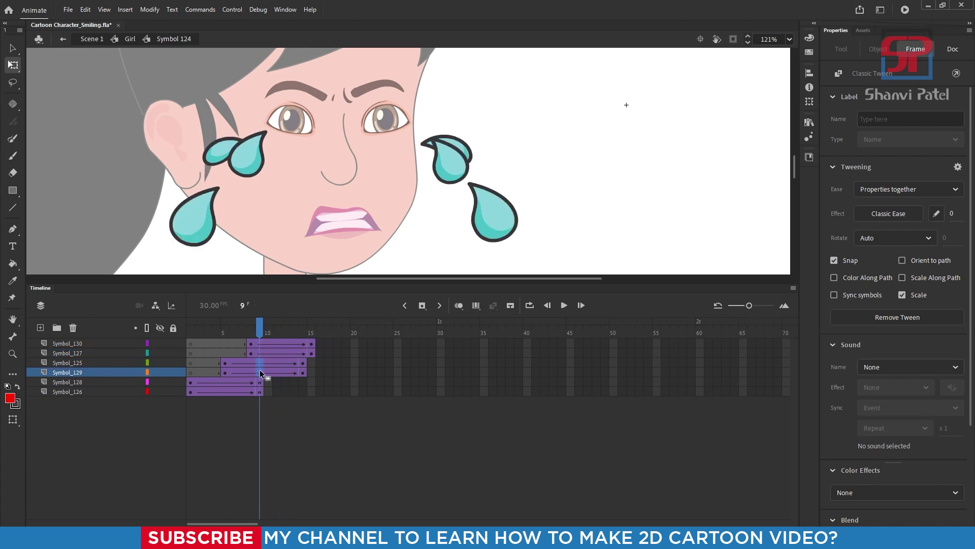
pyautogui.hotkey('shift', 'F5')
pyautogui.click(295, 404)
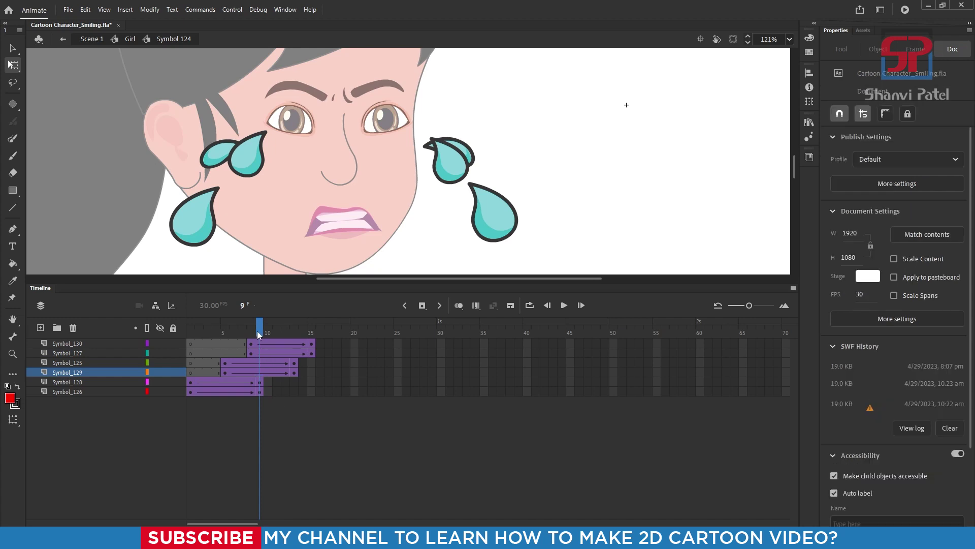
pyautogui.moveTo(257, 330); pyautogui.dragTo(247, 358)
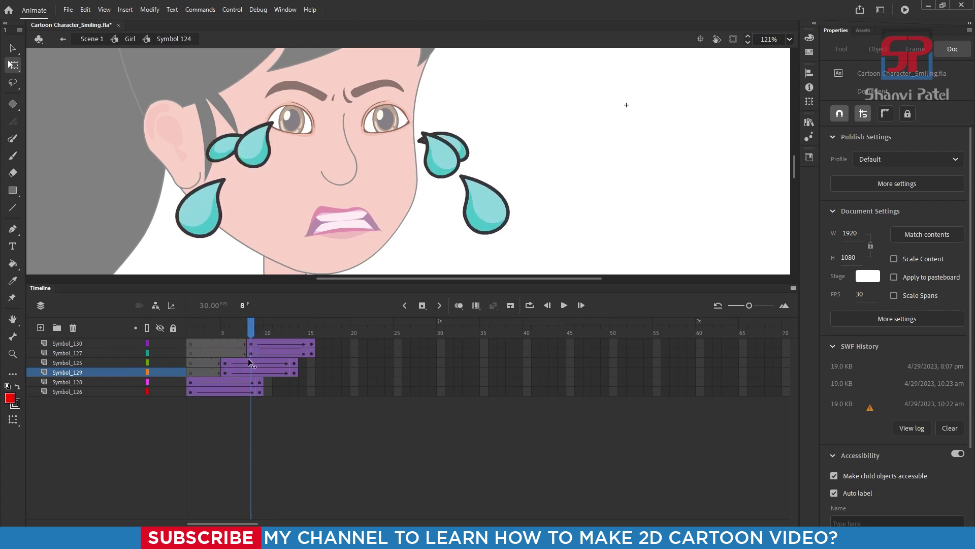
# Step: Remove one blank frame before the Symbol_129 and Symbol_125 tweens so both start at frame 4
pyautogui.click(208, 369)
pyautogui.moveTo(209, 371); pyautogui.dragTo(221, 365)
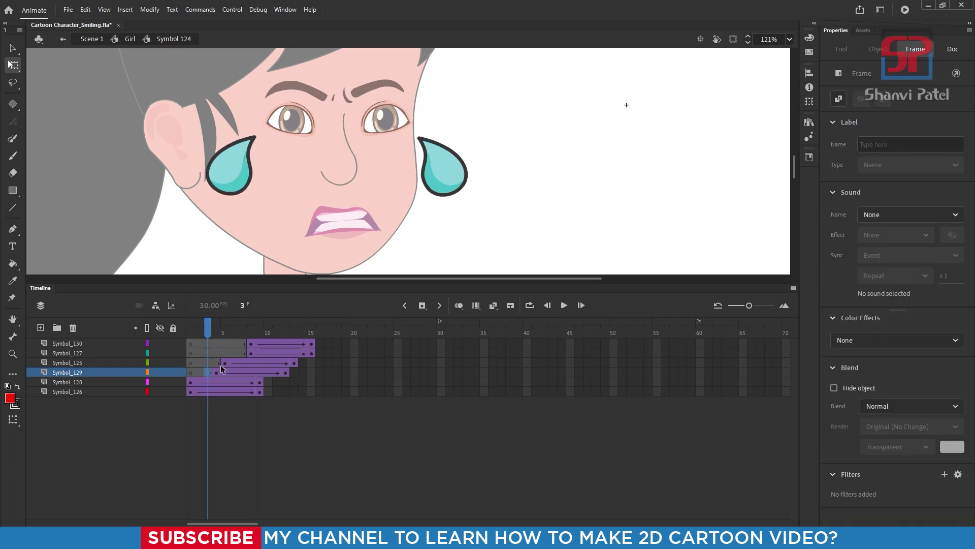
pyautogui.click(211, 362)
pyautogui.hotkey('shift', 'F5')
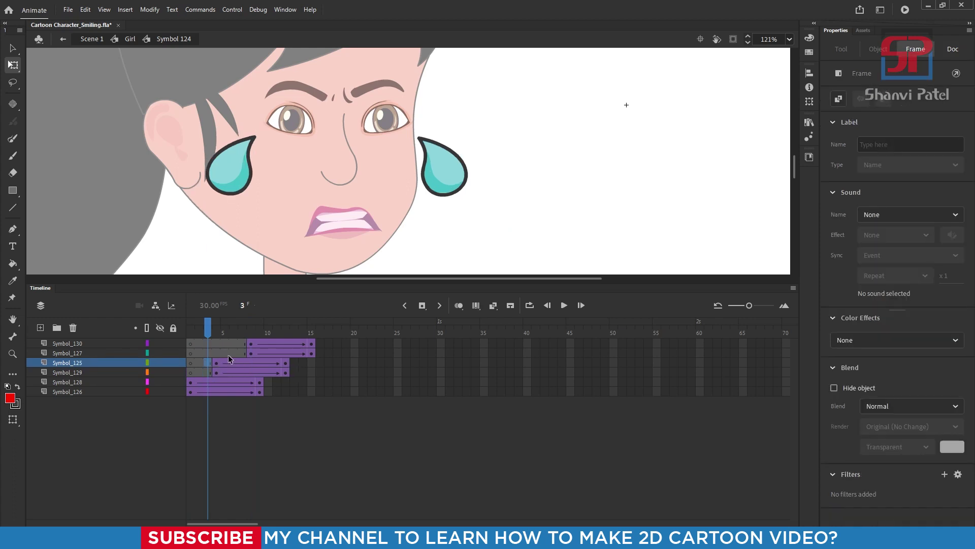
# Step: Remove one blank frame before the Symbol_127 and Symbol_130 tweens so both start at frame 7
pyautogui.click(232, 352)
pyautogui.hotkey('shift', 'F5')
pyautogui.click(232, 345)
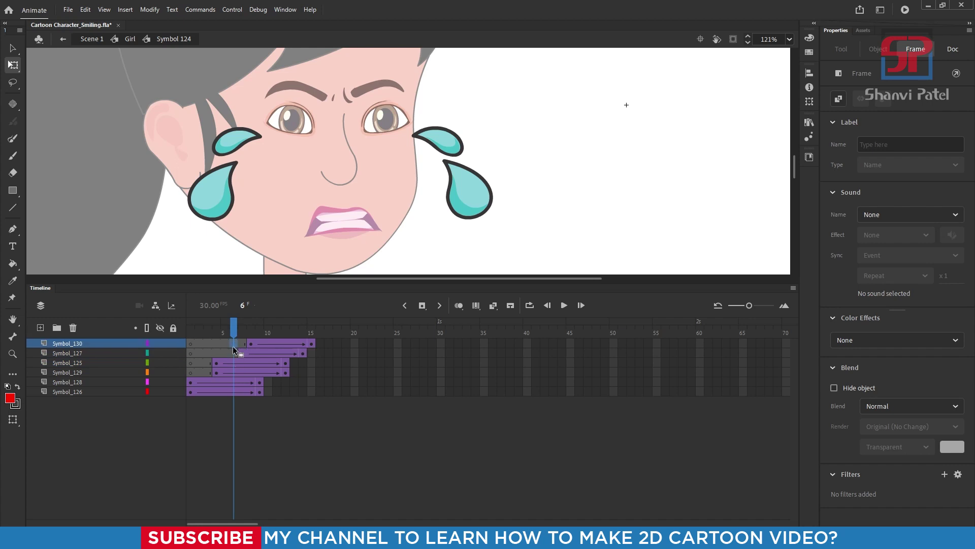
pyautogui.hotkey('shift', 'F5')
# Step: Lengthen all six teardrop tweens by one frame and scrub through the result
pyautogui.click(268, 340)
pyautogui.moveTo(267, 370); pyautogui.dragTo(227, 387)
pyautogui.press('F5')
pyautogui.press('F5')
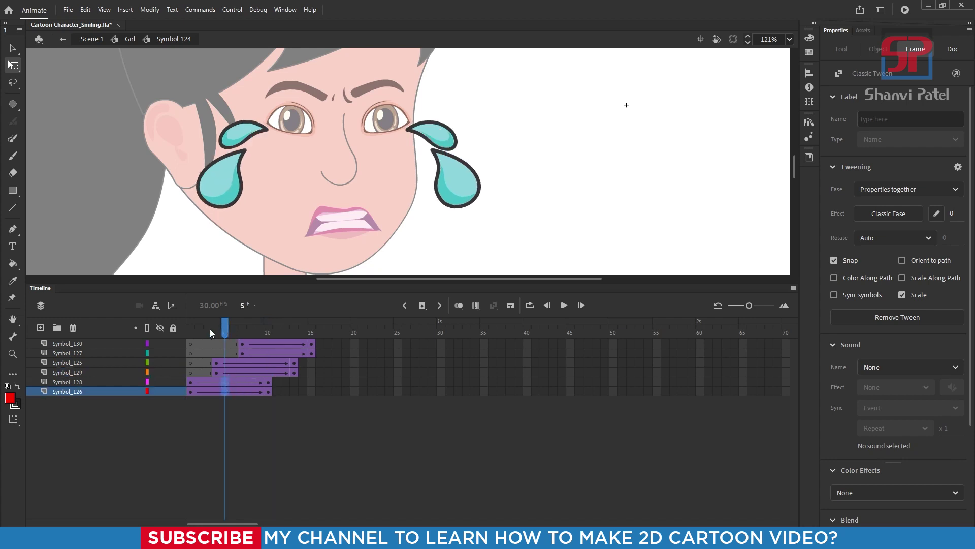
pyautogui.moveTo(211, 332); pyautogui.dragTo(258, 348)
# Step: Insert a blank frame before the Symbol_129 and Symbol_125 tweens so both start at frame 5
pyautogui.click(205, 368)
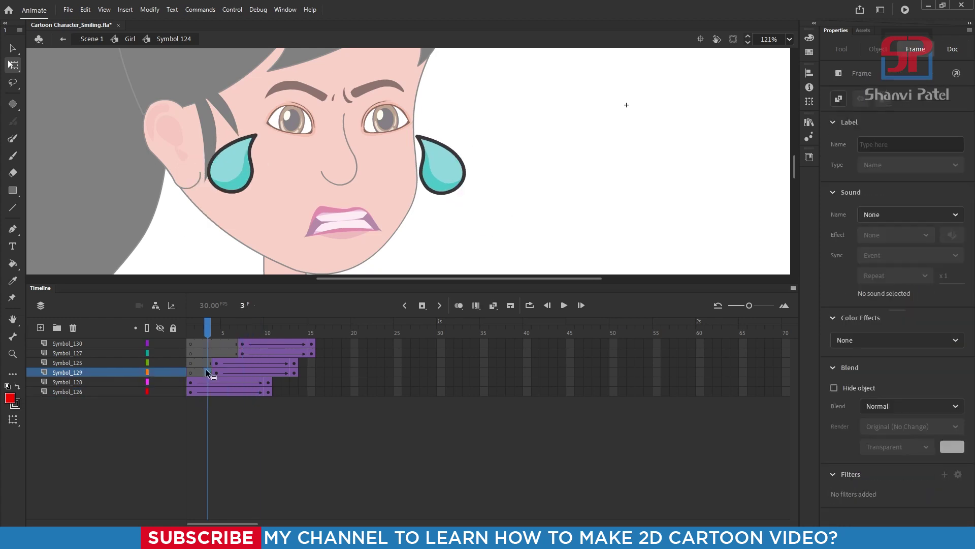
pyautogui.press('F5')
pyautogui.click(199, 363)
pyautogui.press('F5')
pyautogui.click(250, 333)
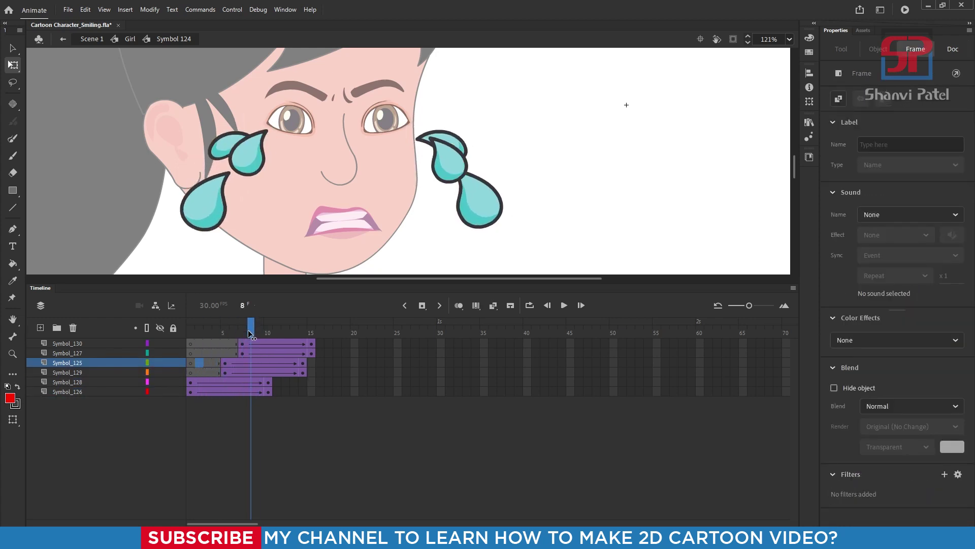
# Step: Remove two blank frames before the Symbol_125 and Symbol_129 tweens so both start at frame 3
pyautogui.moveTo(249, 333); pyautogui.dragTo(200, 371)
pyautogui.hotkey('shift', 'F5')
pyautogui.hotkey('shift', 'F5')
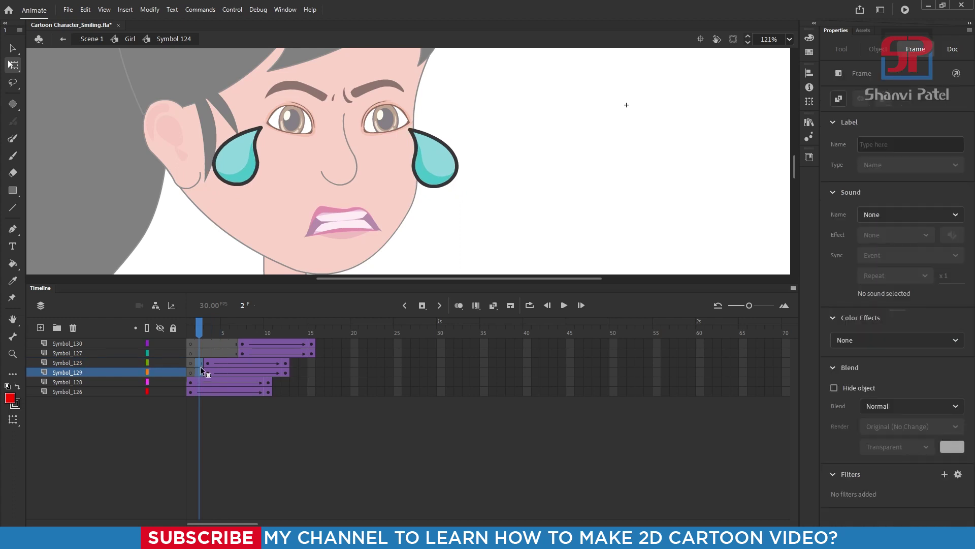
# Step: Fade out the Symbol_130 and Symbol_127 teardrops by setting both instances to 0% alpha on their end keyframes at frame 15
pyautogui.moveTo(200, 330); pyautogui.dragTo(312, 328)
pyautogui.click(242, 343)
pyautogui.click(505, 191)
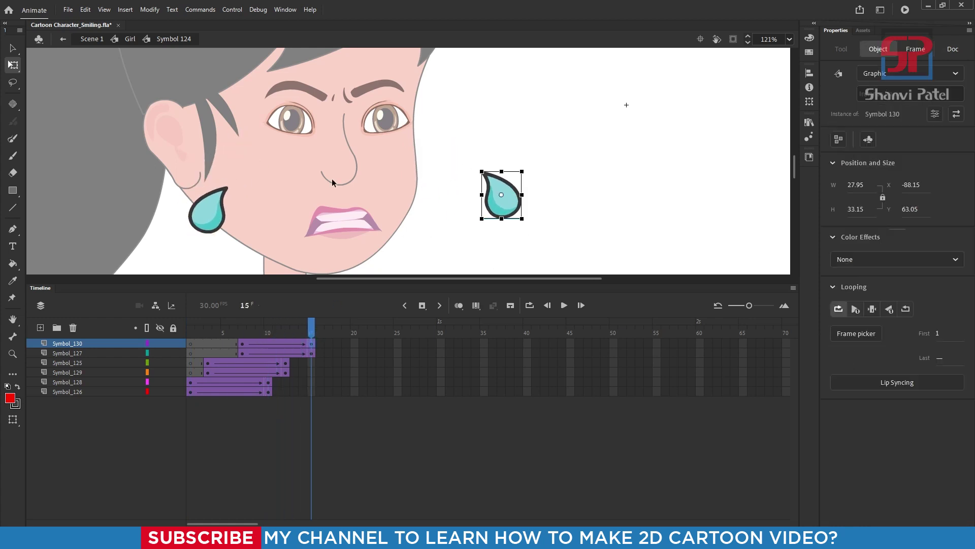
pyautogui.scroll(-2, 330, 171)
pyautogui.moveTo(521, 247); pyautogui.dragTo(183, 166)
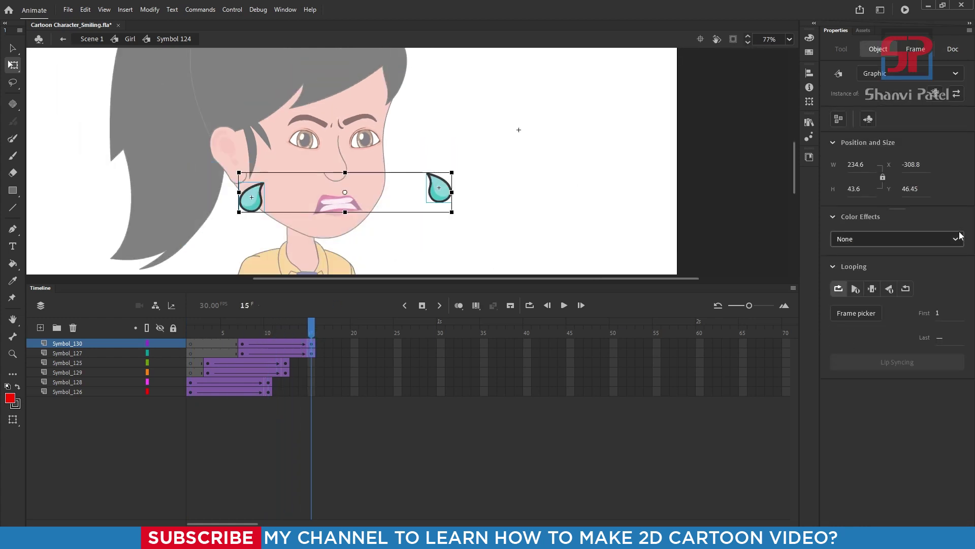
pyautogui.click(938, 240)
pyautogui.click(855, 322)
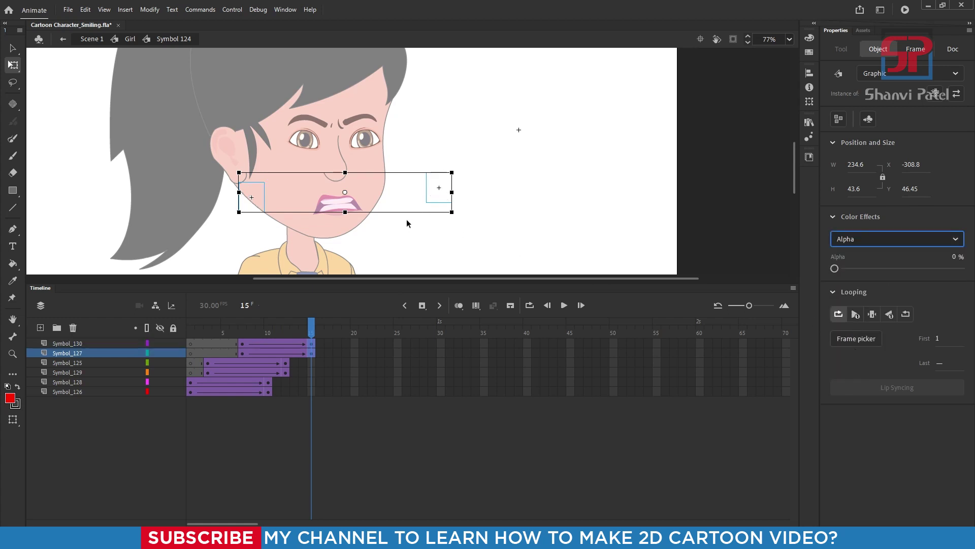
# Step: Set the Symbol_125 and Symbol_129 teardrops to 0% alpha on their end keyframes at frame 12
pyautogui.moveTo(285, 362); pyautogui.dragTo(285, 372)
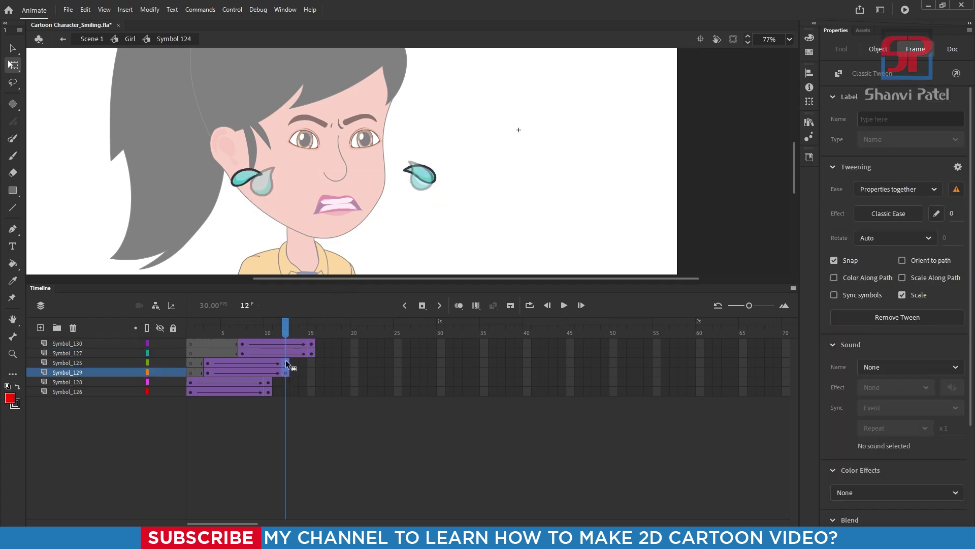
pyautogui.moveTo(590, 257); pyautogui.dragTo(171, 151)
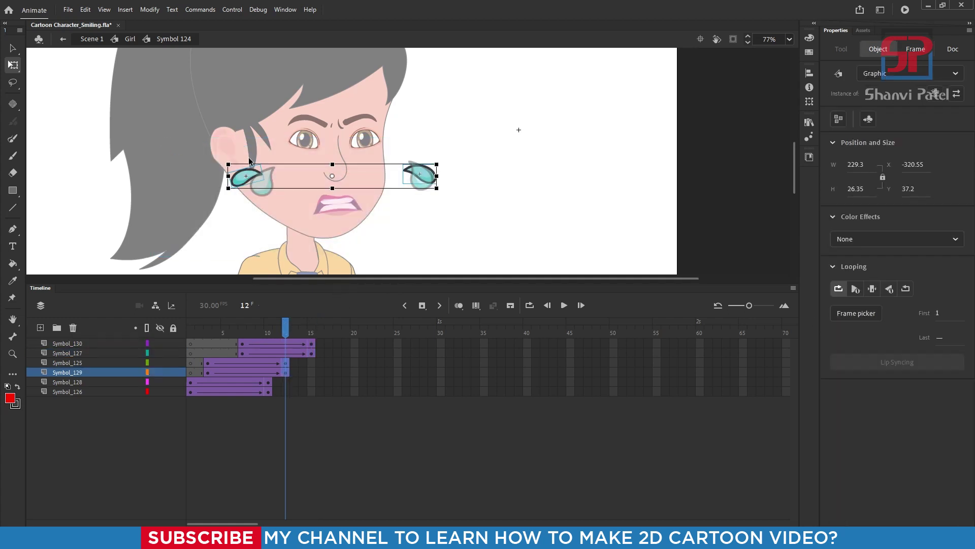
pyautogui.click(892, 238)
pyautogui.click(861, 322)
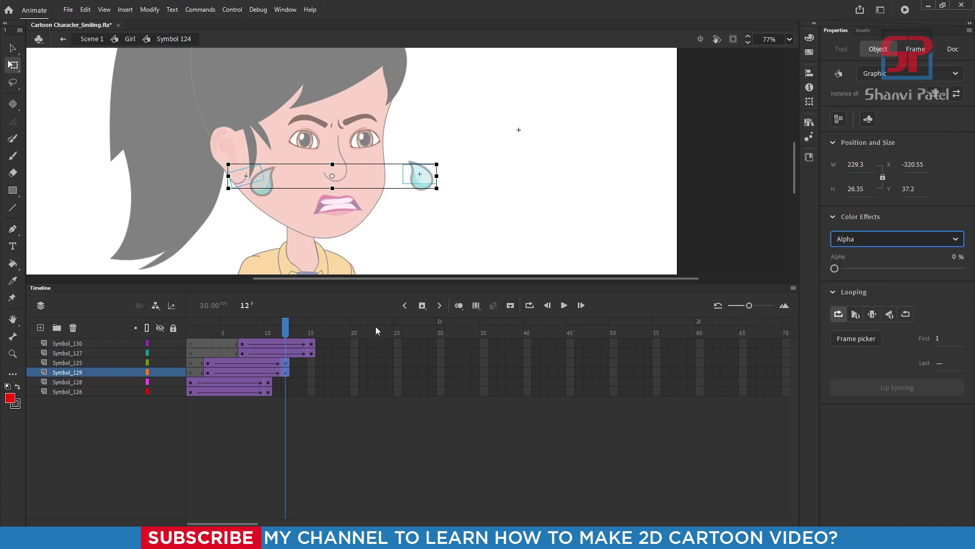
# Step: Set the Symbol_128 and Symbol_126 teardrops to 0% alpha at frame 10, and scrub back to frame 1 to check the fades
pyautogui.click(268, 325)
pyautogui.moveTo(485, 235); pyautogui.dragTo(152, 173)
pyautogui.click(910, 238)
pyautogui.click(858, 320)
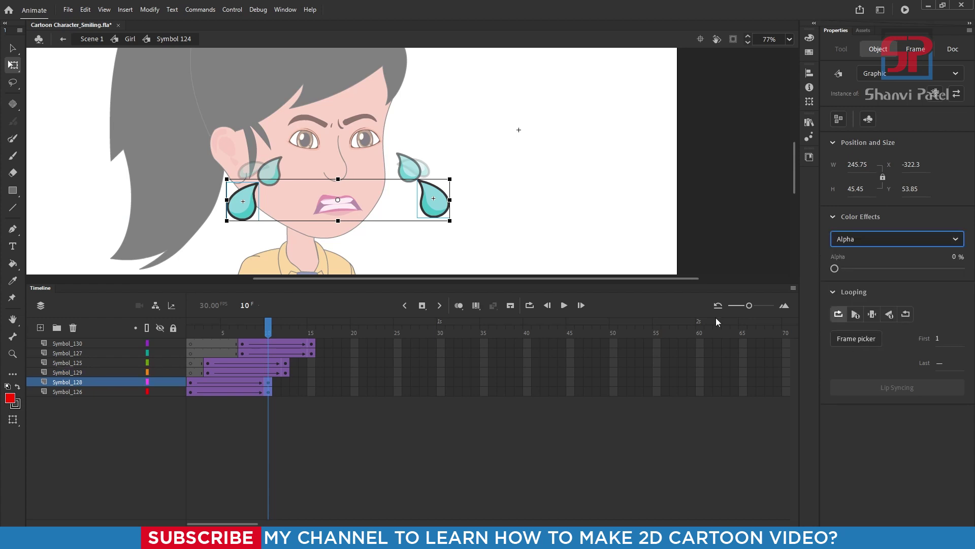
pyautogui.moveTo(262, 323); pyautogui.dragTo(178, 338)
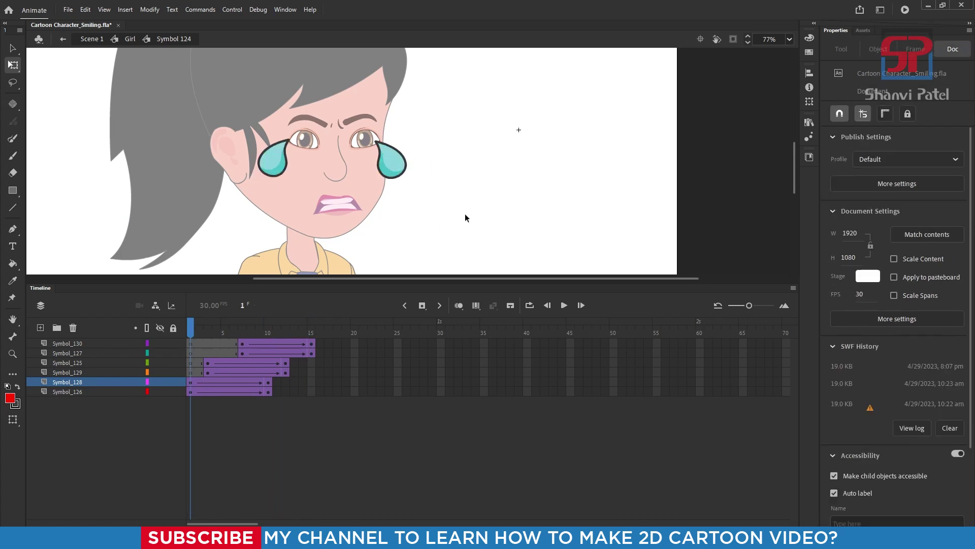
# Step: Return to the Girl symbol, move the Capa_1 layer into Folder_1 above Layer_16, and delete Layer_16
pyautogui.doubleClick(519, 189)
pyautogui.moveTo(322, 333); pyautogui.dragTo(398, 345)
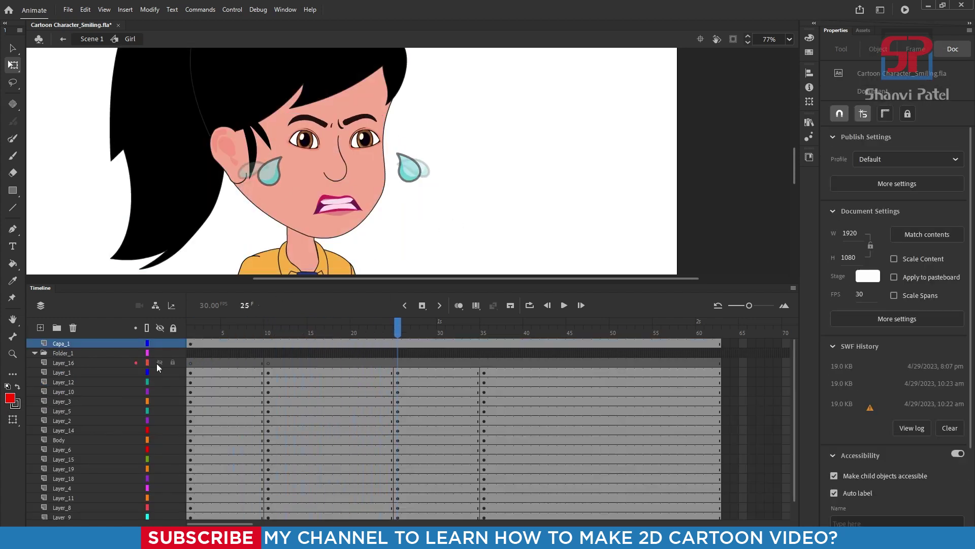
pyautogui.moveTo(62, 344); pyautogui.dragTo(42, 357)
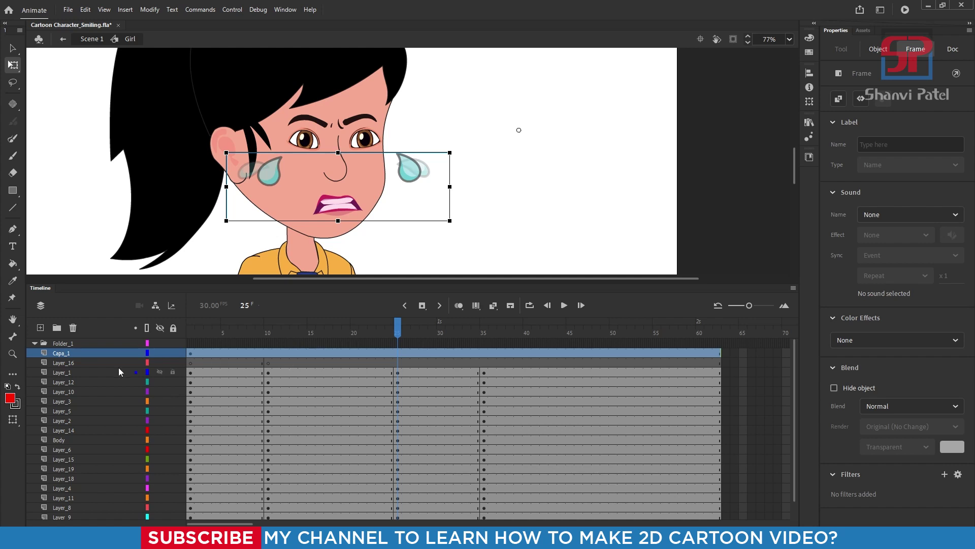
pyautogui.click(69, 363)
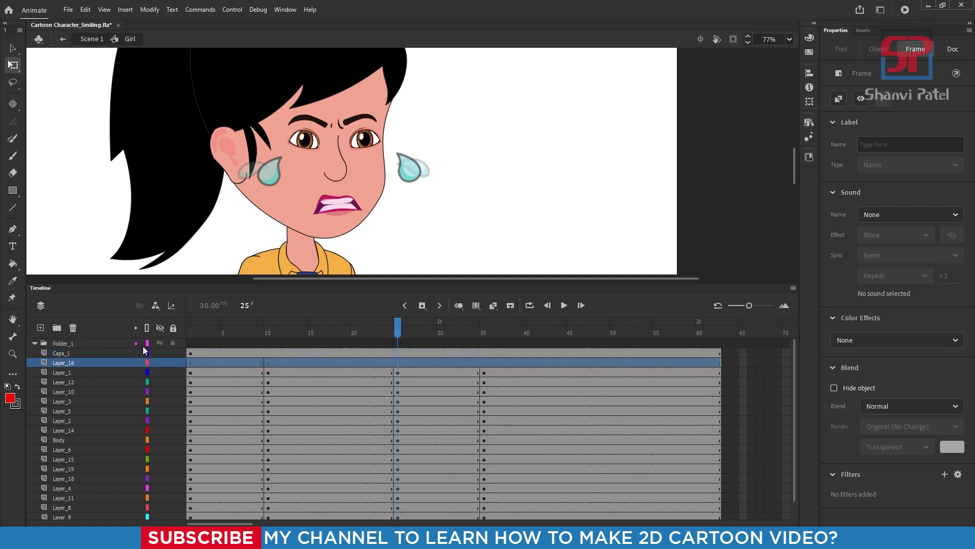
pyautogui.click(73, 328)
# Step: Move the Capa_1 teardrop keyframe from frame 1 to frame 10, and end the tears with a blank keyframe at frame 26
pyautogui.click(191, 353)
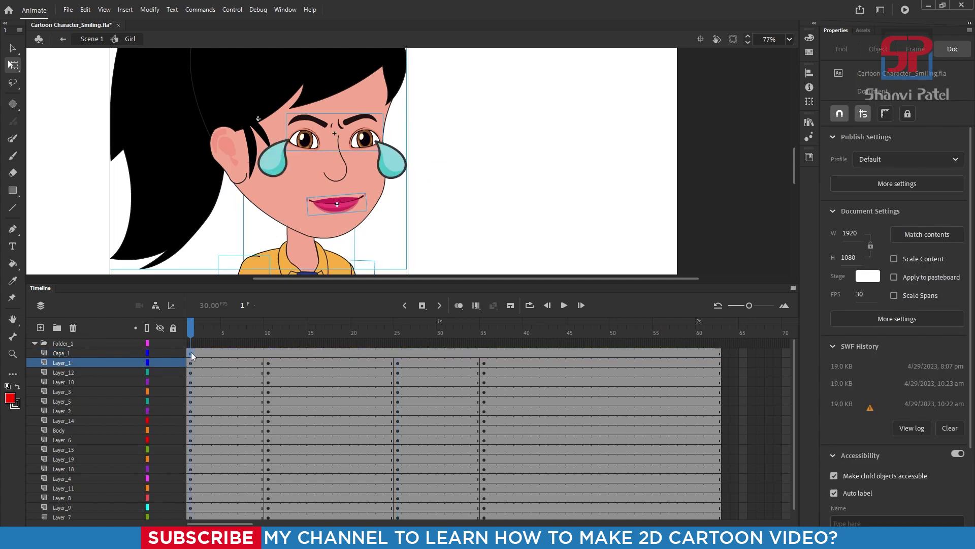
pyautogui.moveTo(191, 354); pyautogui.dragTo(401, 354)
pyautogui.click(401, 354)
pyautogui.click(399, 375)
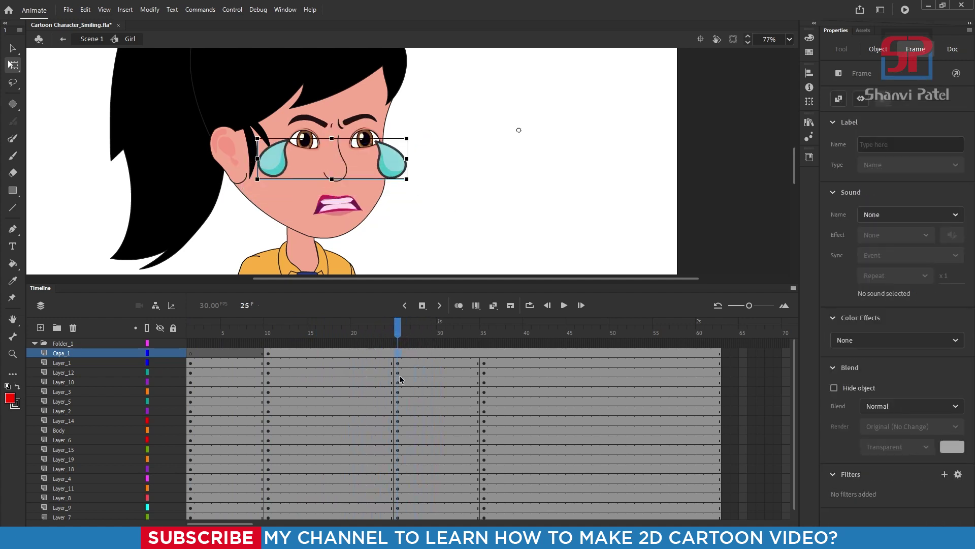
pyautogui.press('F7')
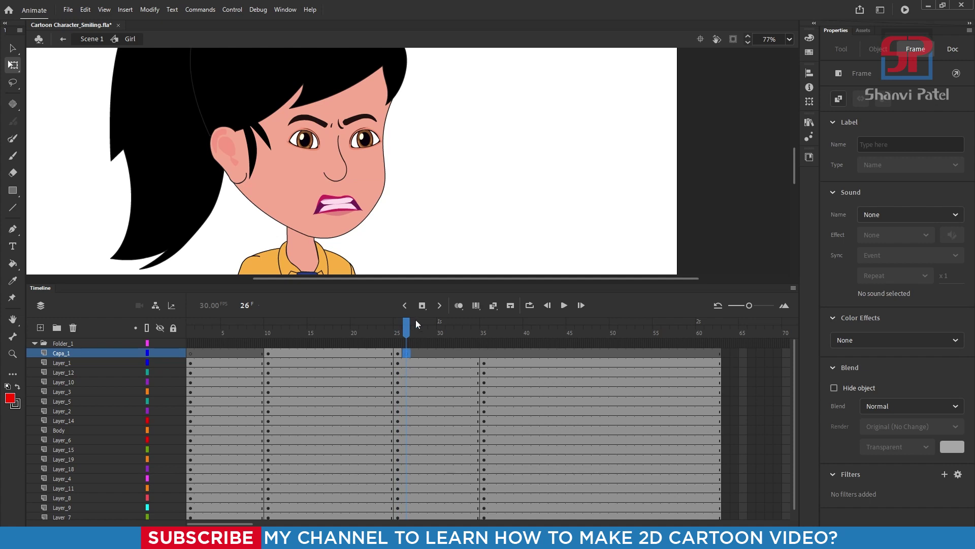
# Step: Remove one frame from the Capa_1 teardrop span so its blank keyframe falls on frame 25, and scrub through the animation
pyautogui.moveTo(409, 324); pyautogui.dragTo(378, 352)
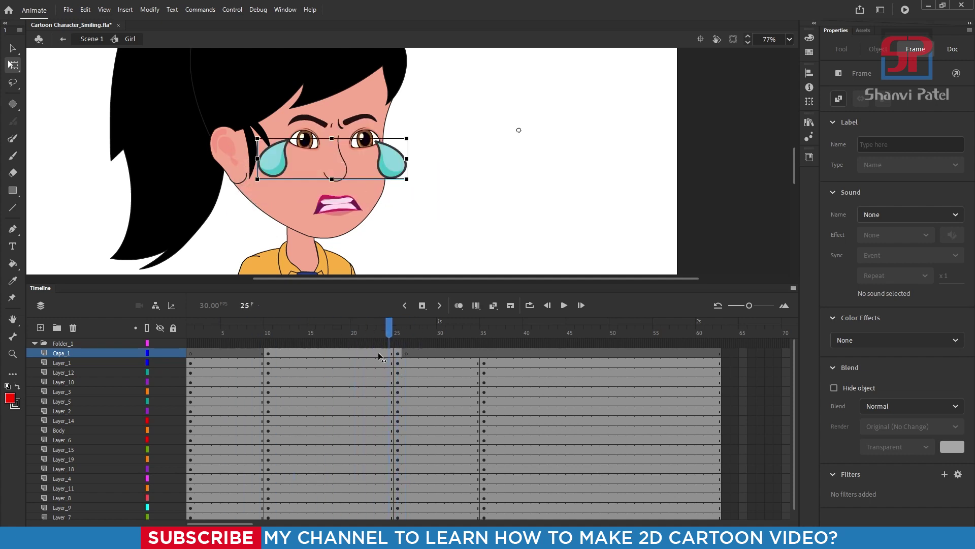
pyautogui.click(397, 358)
pyautogui.click(384, 357)
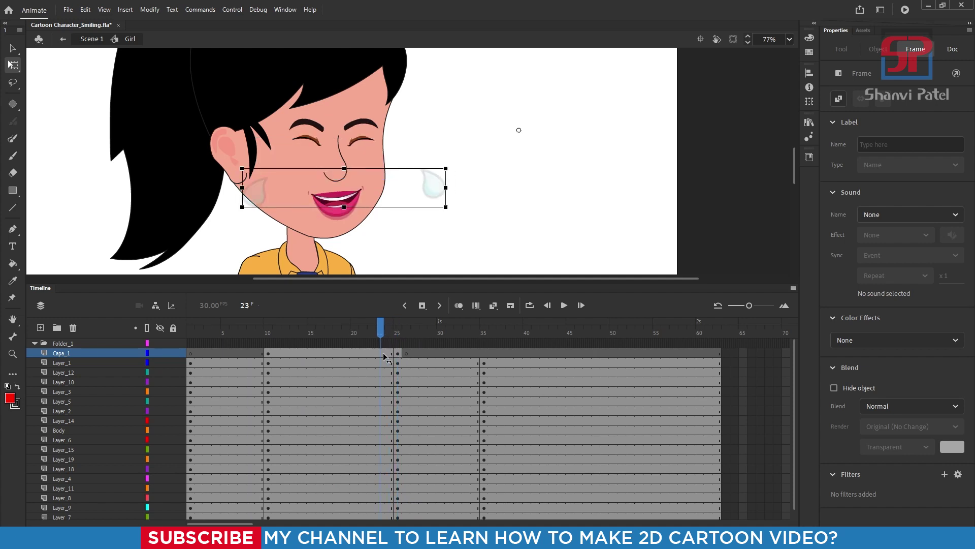
pyautogui.click(383, 354)
pyautogui.hotkey('shift', 'F5')
pyautogui.moveTo(376, 331); pyautogui.dragTo(199, 351)
# Step: Clip the content outside the stage and test the movie
pyautogui.click(357, 244)
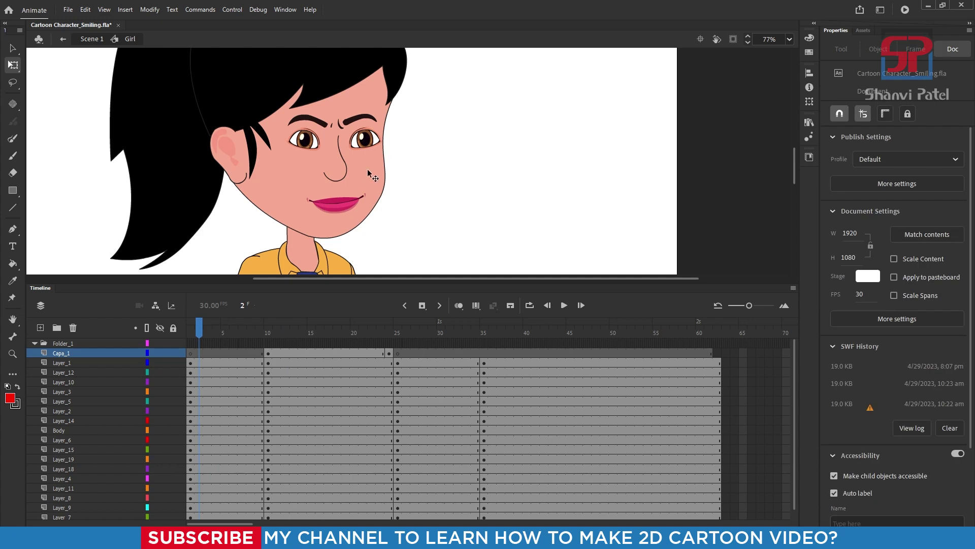
pyautogui.scroll(-2, 370, 172)
pyautogui.scroll(2, 451, 153)
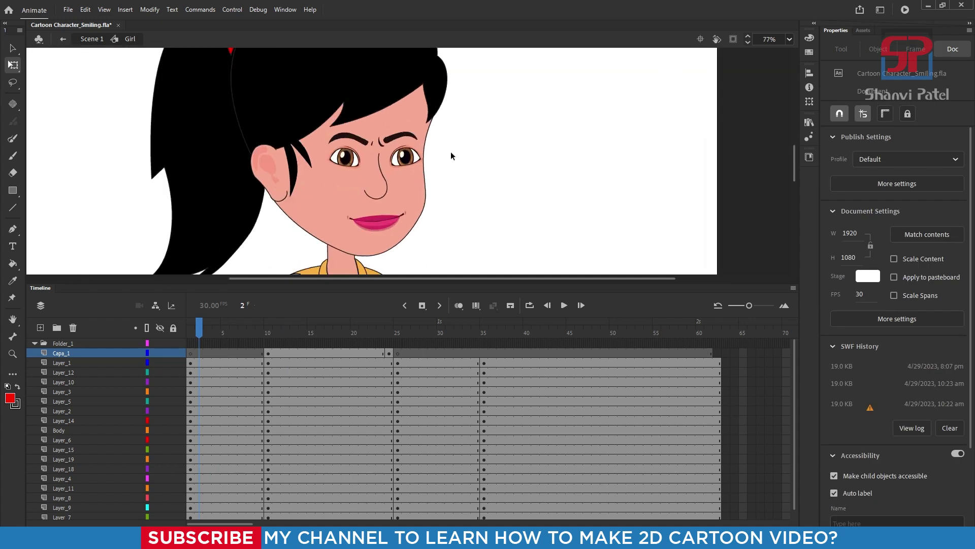
pyautogui.click(735, 39)
pyautogui.hotkey('ctrl', 'Return')
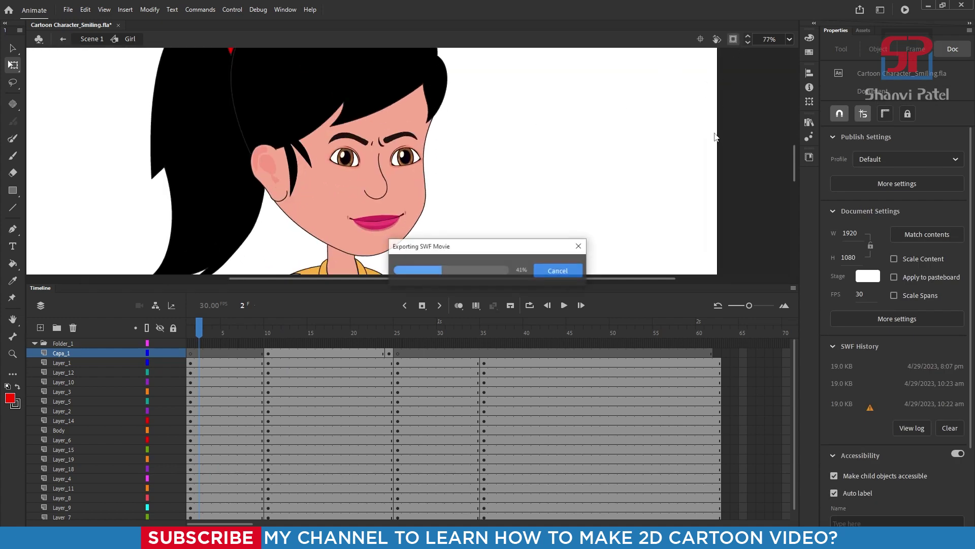